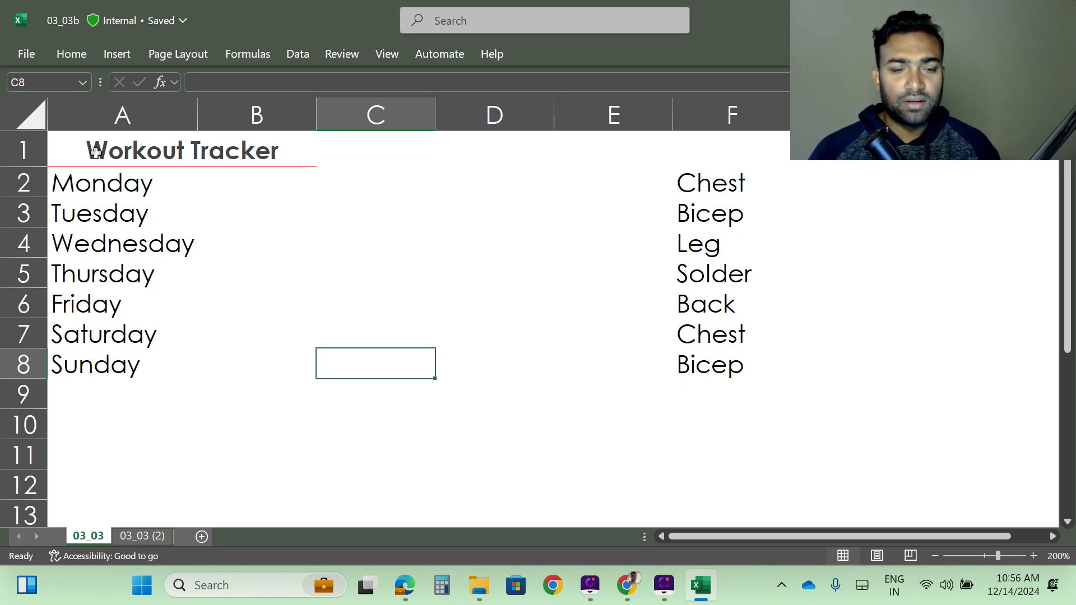
Widen column A of the Workout Tracker table slightly.
drag(96, 152, 211, 356)
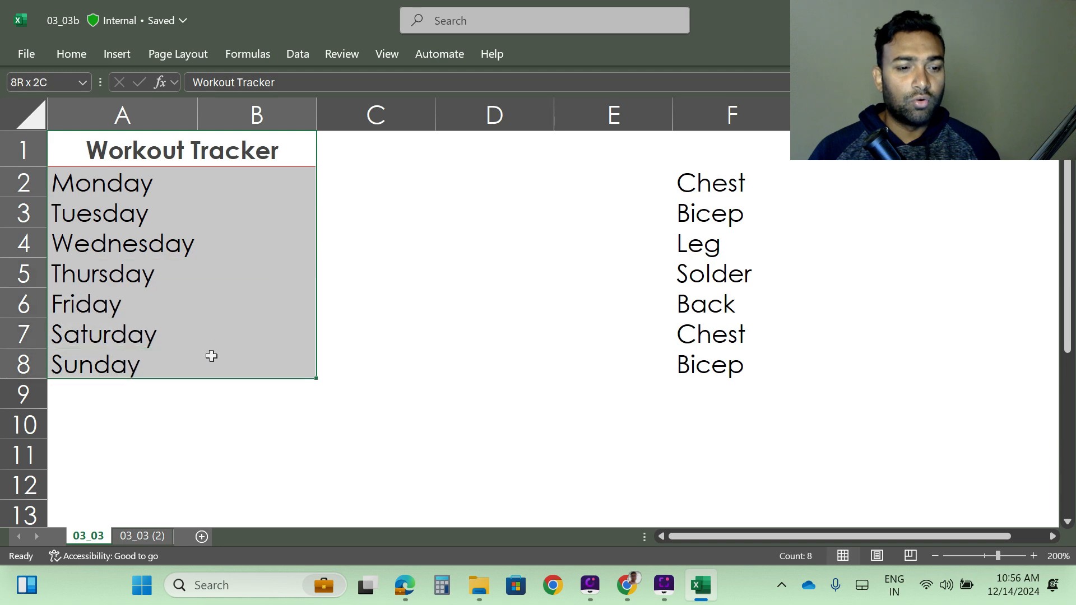
click(207, 451)
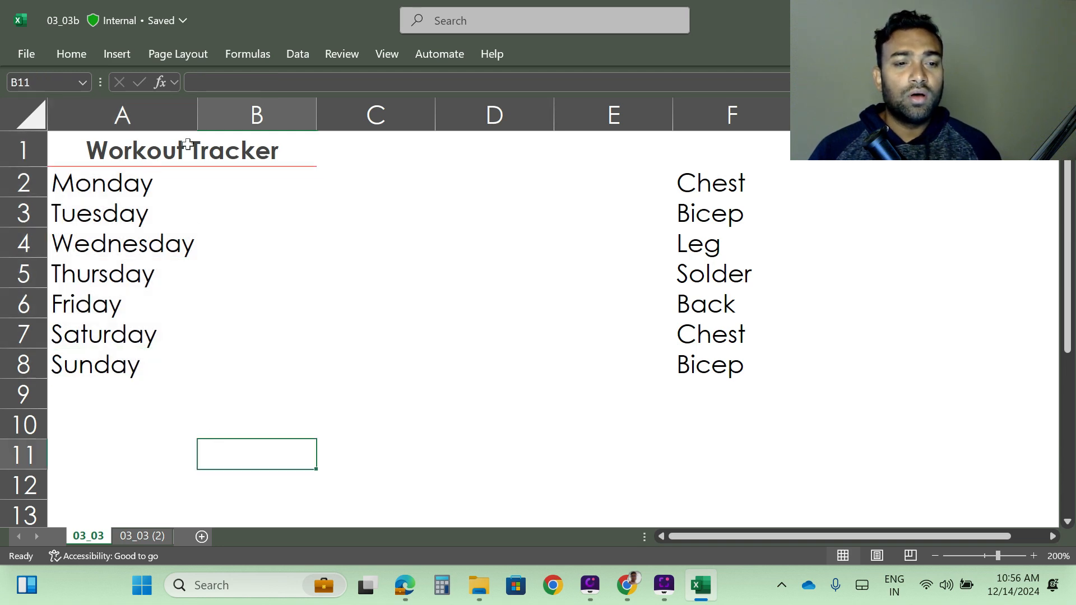
drag(197, 113, 224, 113)
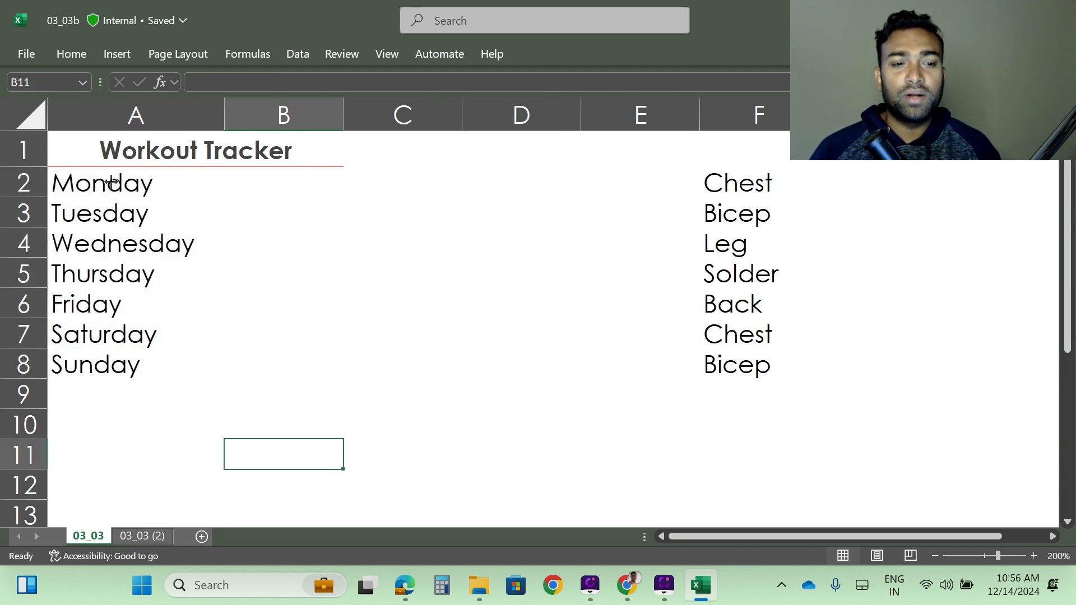
Review the weekday rows and their empty column B cells against the workout names listed in F2:F8.
click(260, 187)
click(110, 214)
click(230, 216)
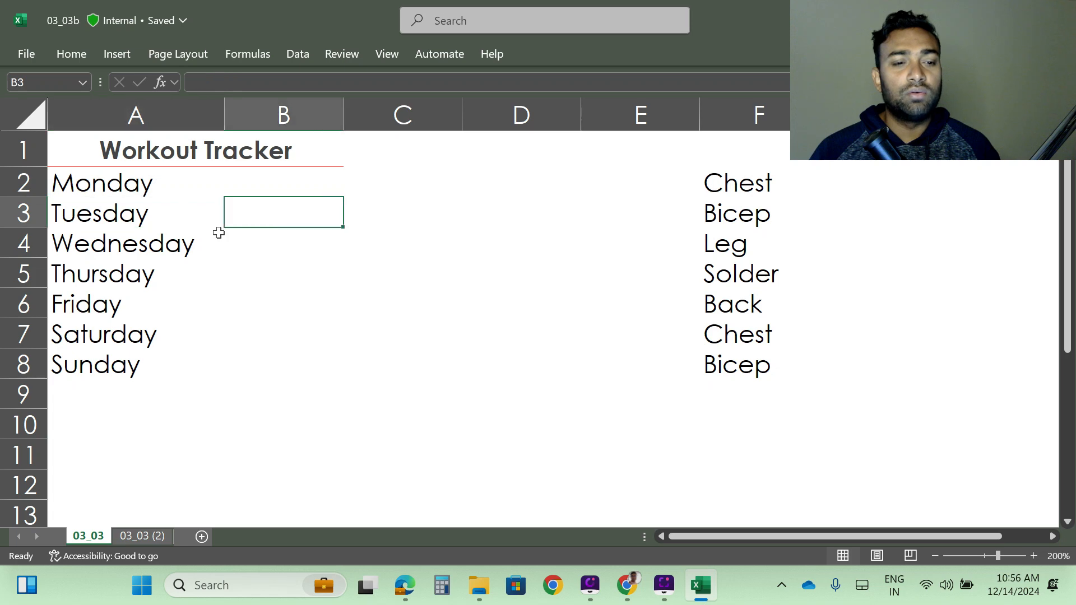
click(159, 246)
click(269, 249)
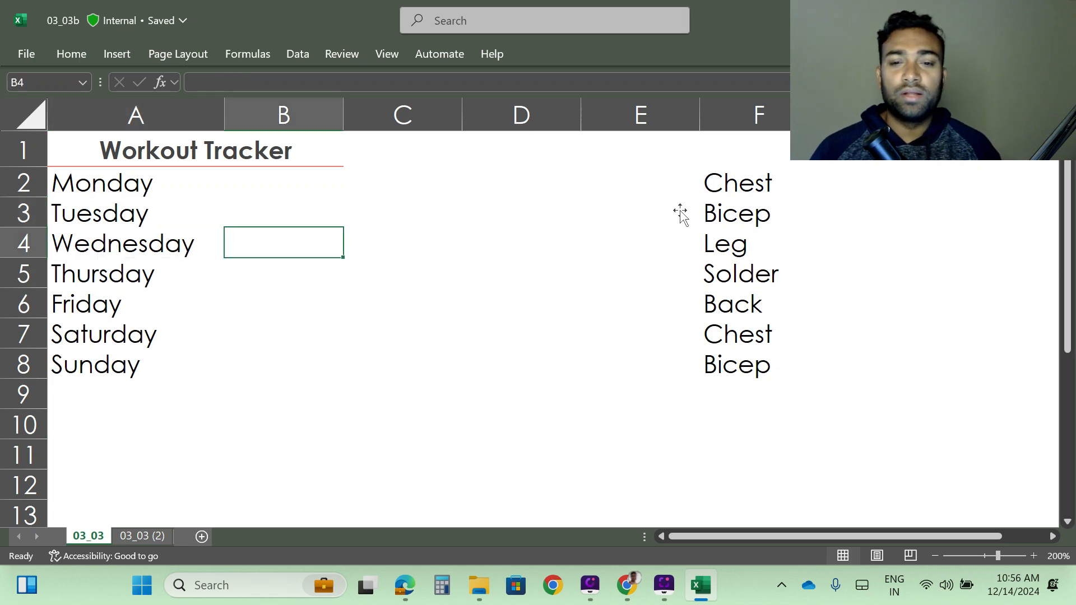
drag(731, 188, 754, 396)
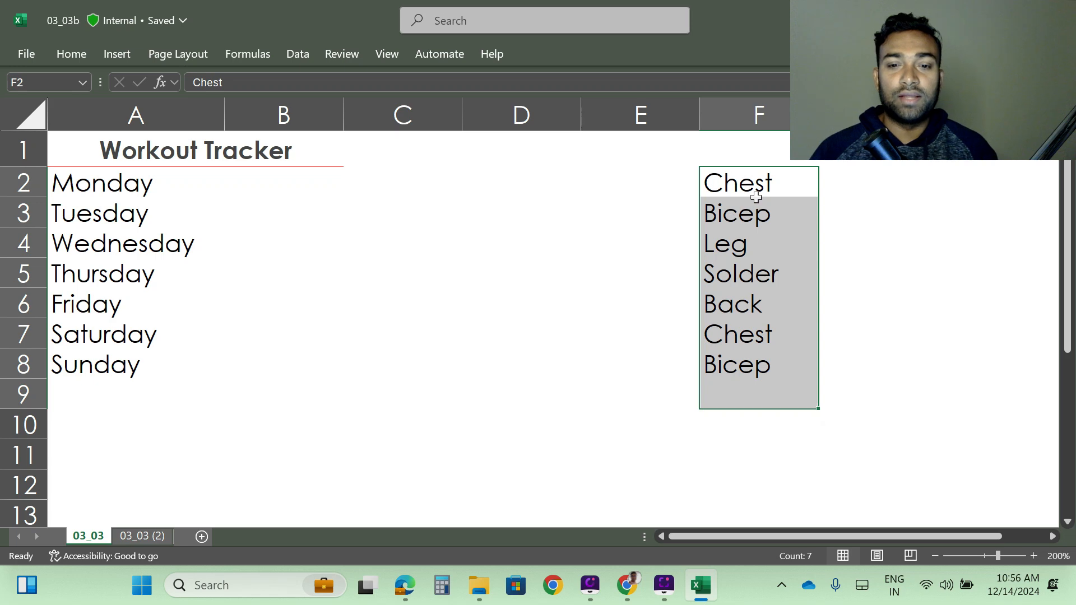
click(743, 189)
click(264, 194)
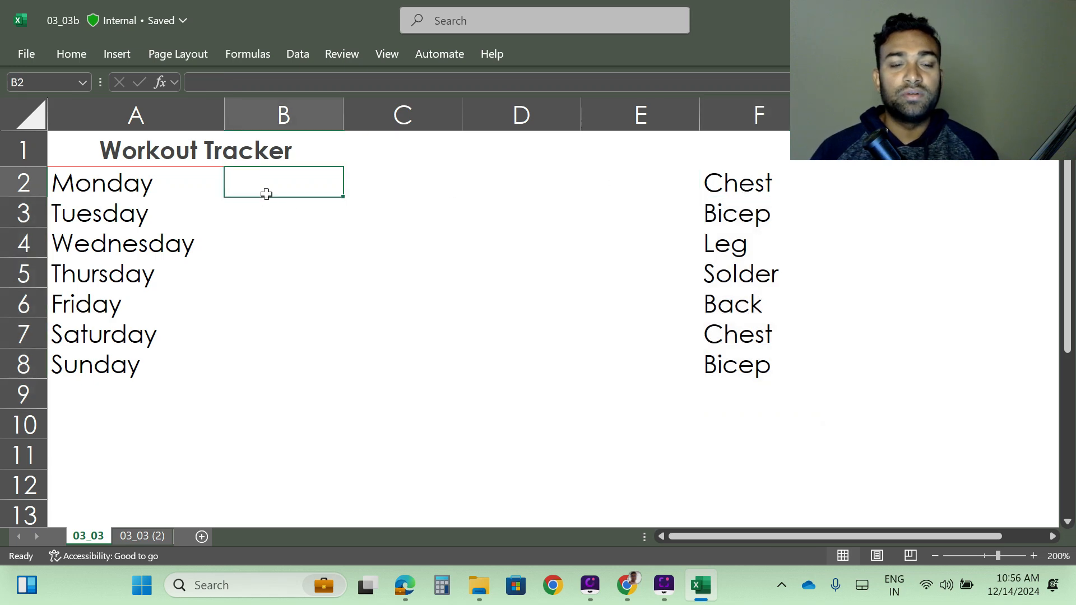
click(754, 216)
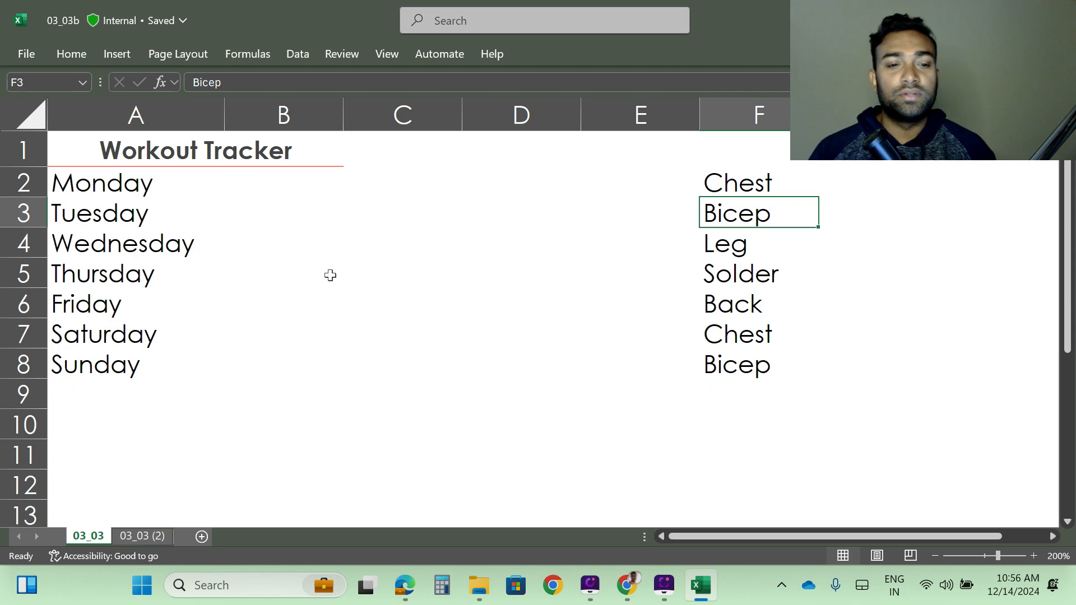
click(265, 219)
click(771, 253)
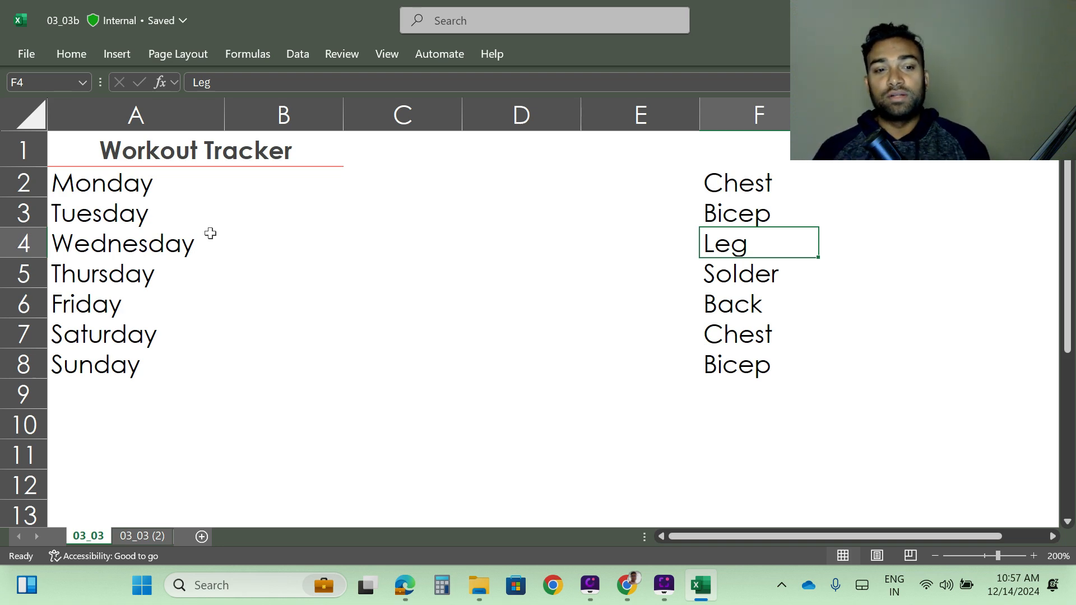
Enter chest in B2 for Monday and Bicep in B3 for Tuesday.
click(267, 192)
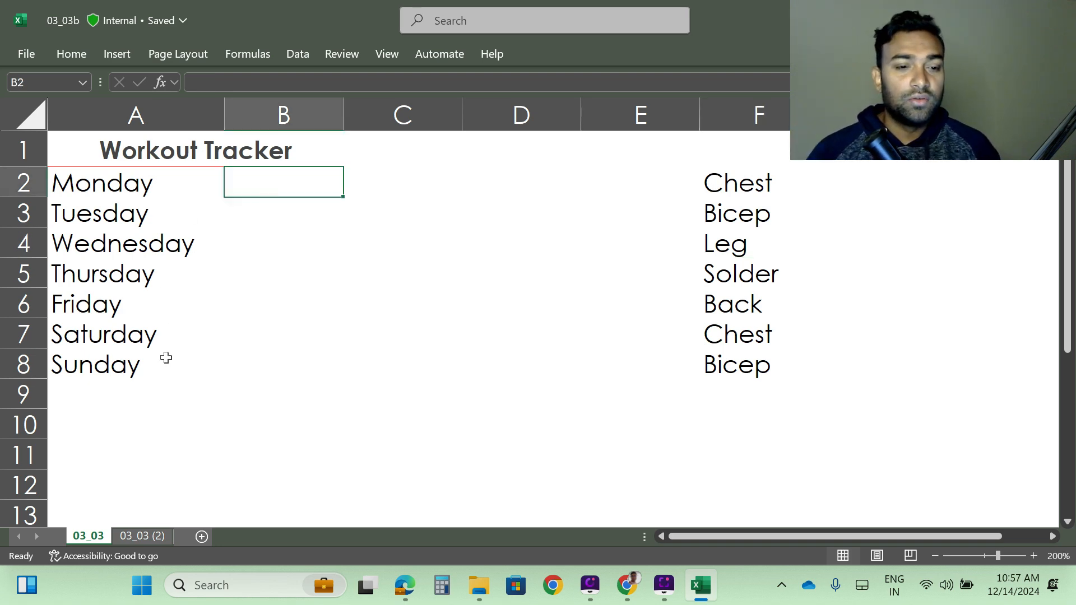
drag(164, 355, 163, 334)
click(272, 187)
key(shift+Down)
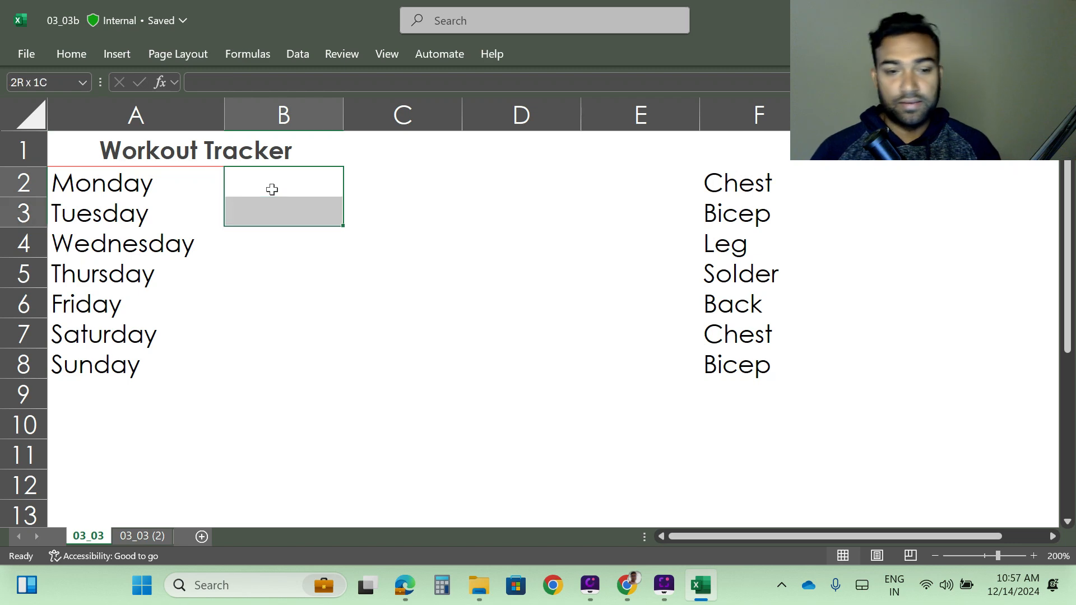
key(shift+Up)
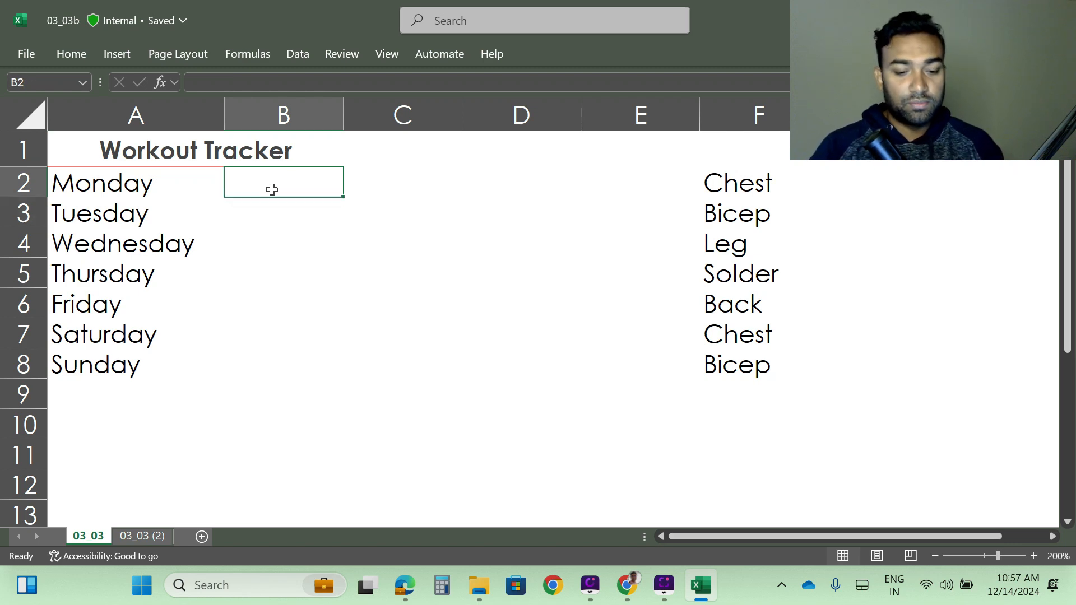
text(chest)
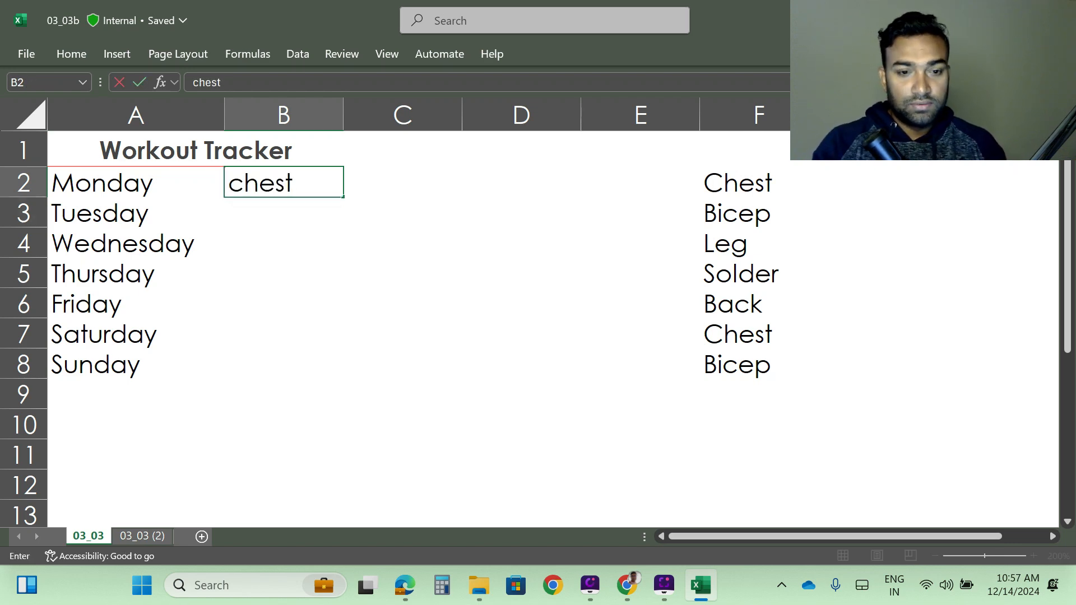
key(Return)
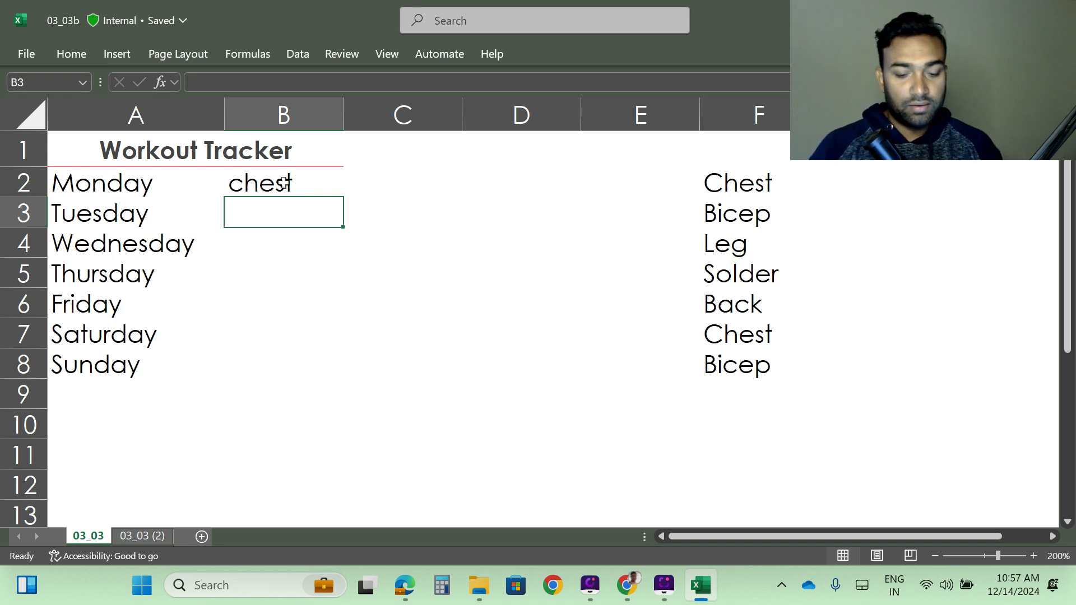
text(Bice)
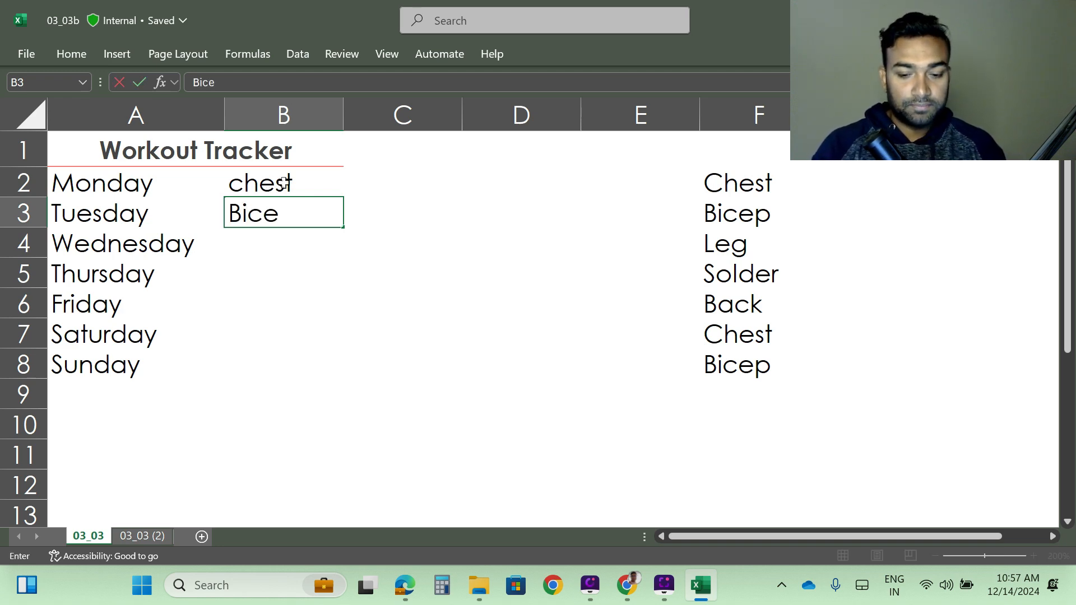
text(p)
key(Return)
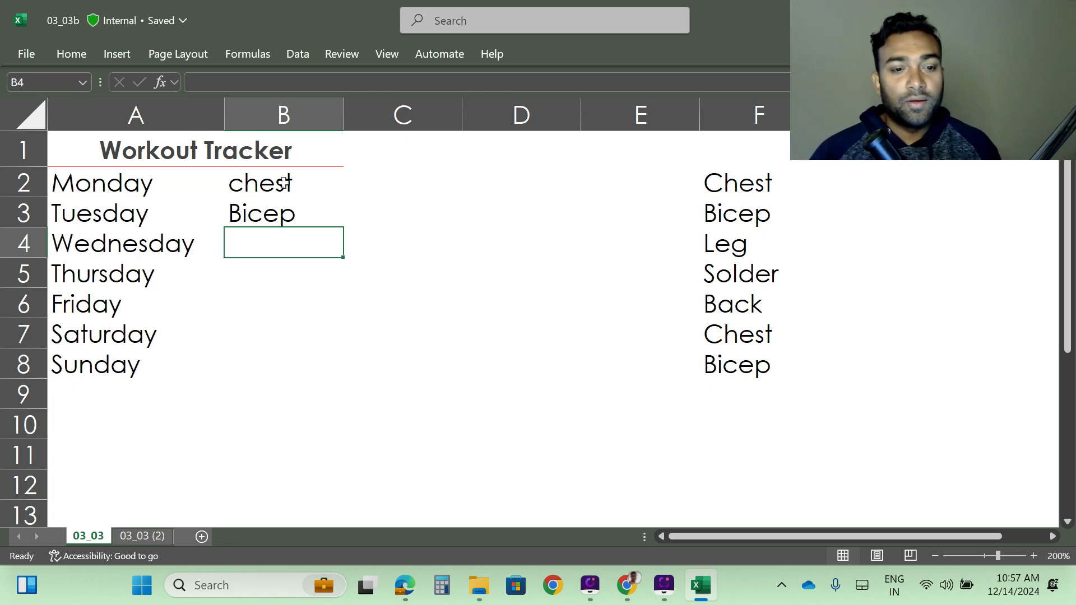
Clear the trial workout entries from cells B2:B4.
click(285, 185)
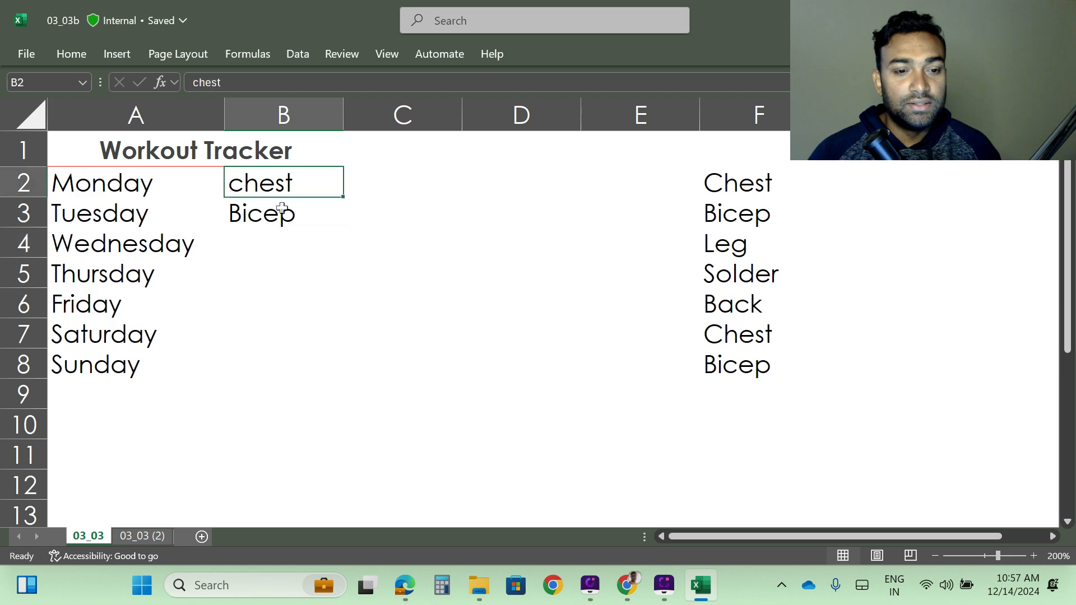
drag(281, 208, 277, 230)
key(Delete)
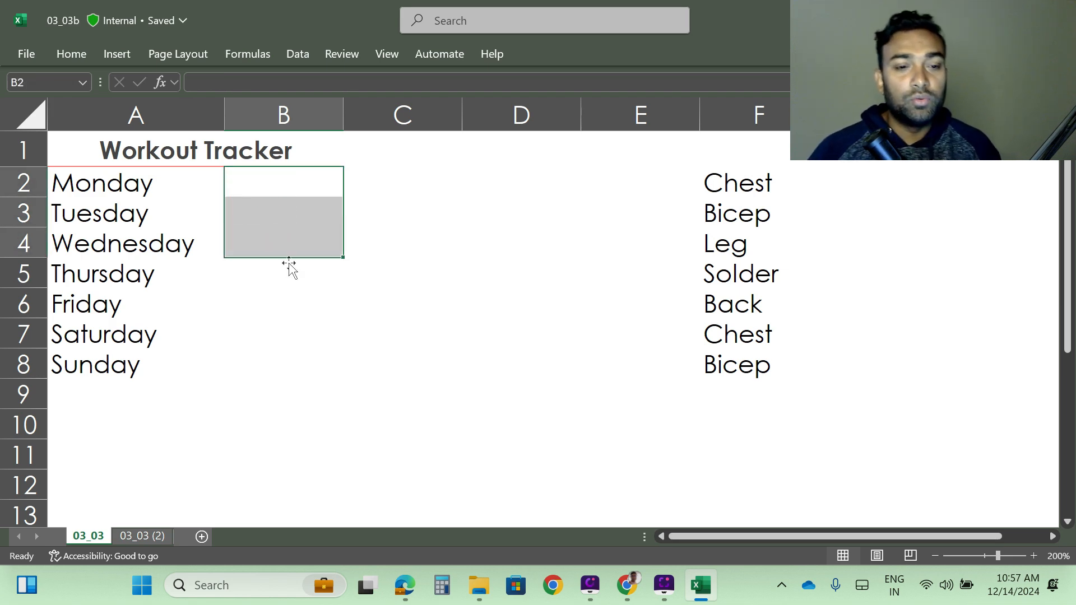
Add a Text That Contains conditional formatting rule to B2:B8 for Bicep, using Green Fill with Dark Green Text.
drag(287, 355, 290, 331)
click(238, 180)
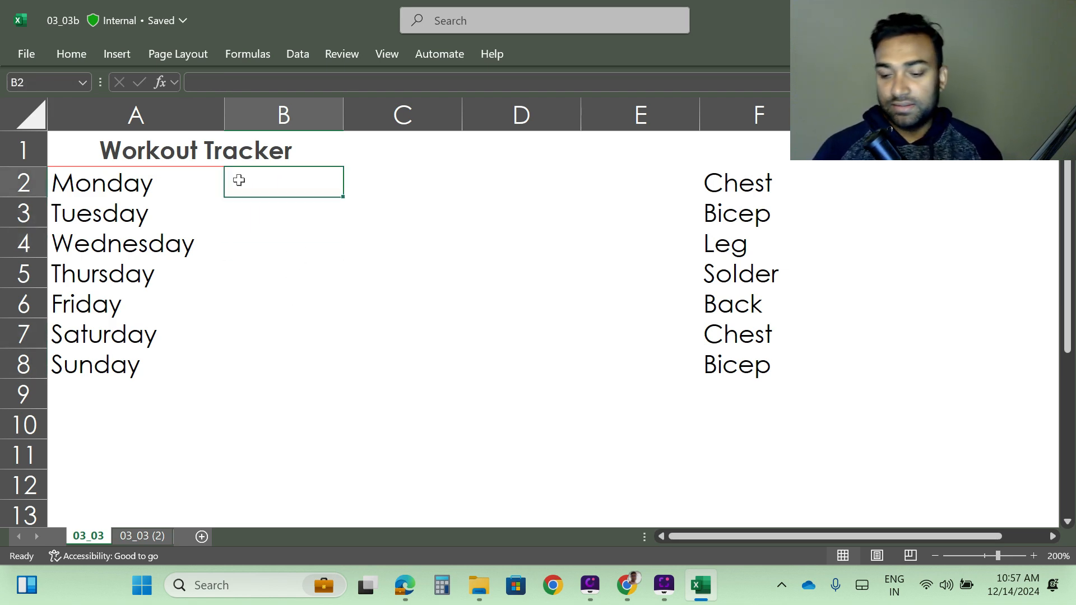
key(shift+Down)
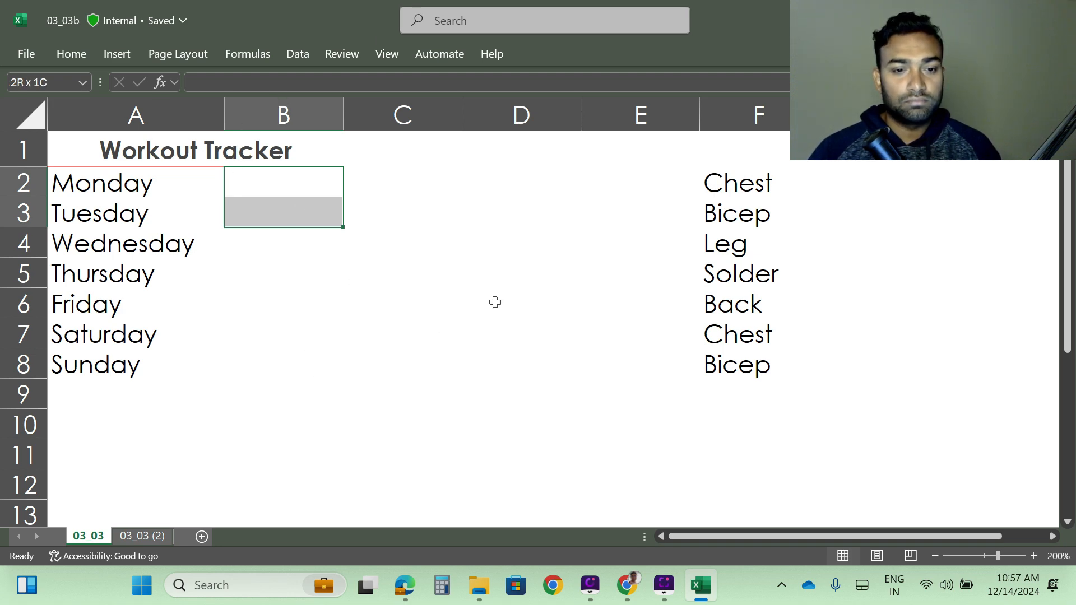
click(277, 183)
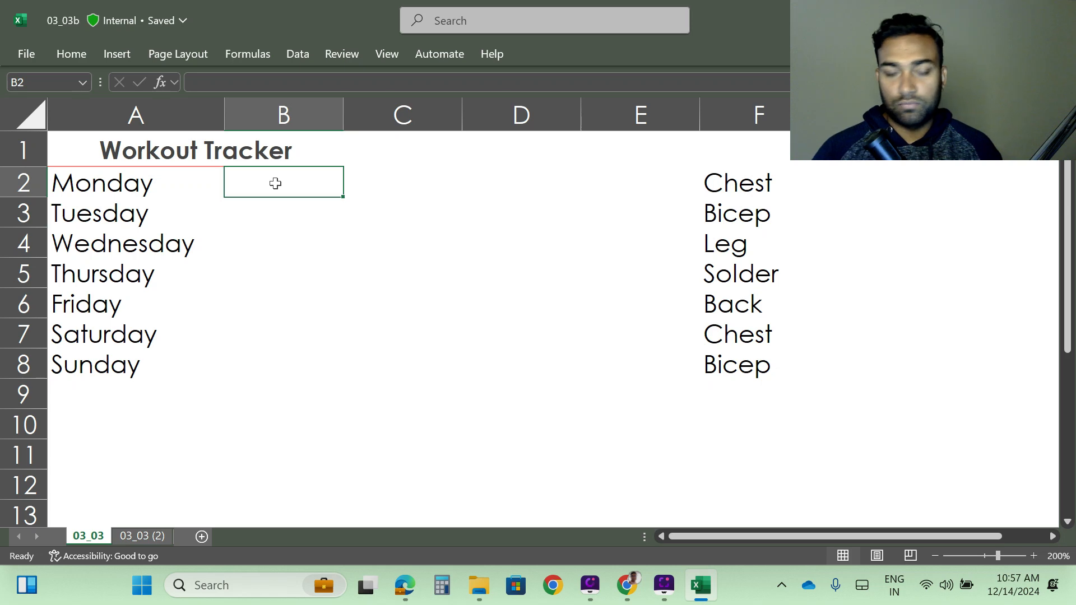
key(shift+Down)
key(shift+Down)
key(shift+Down)
key(shift+Down)
key(shift+Down)
key(shift+Down)
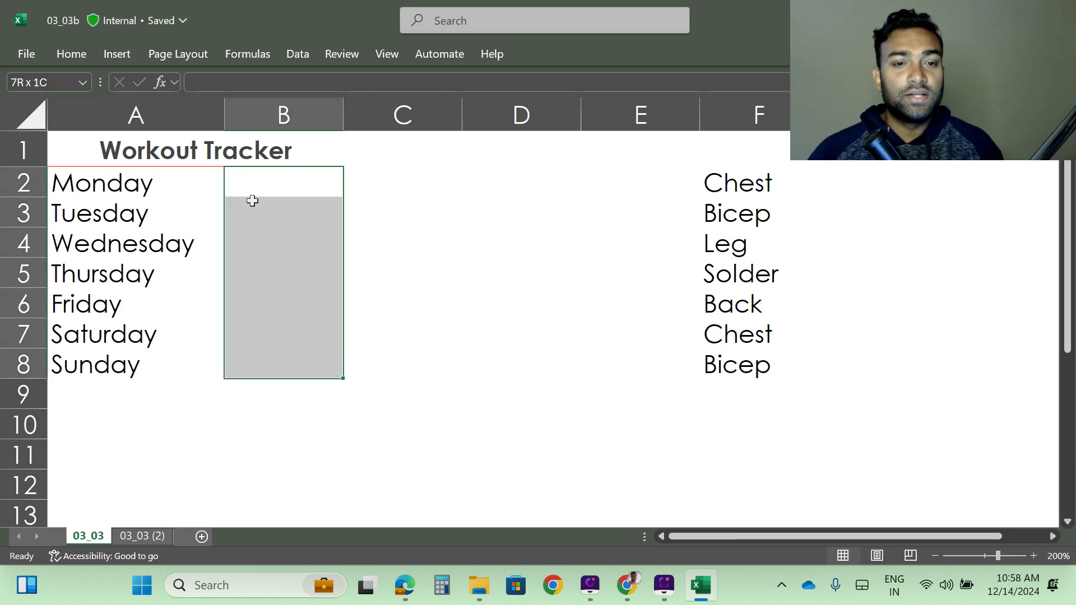
click(72, 54)
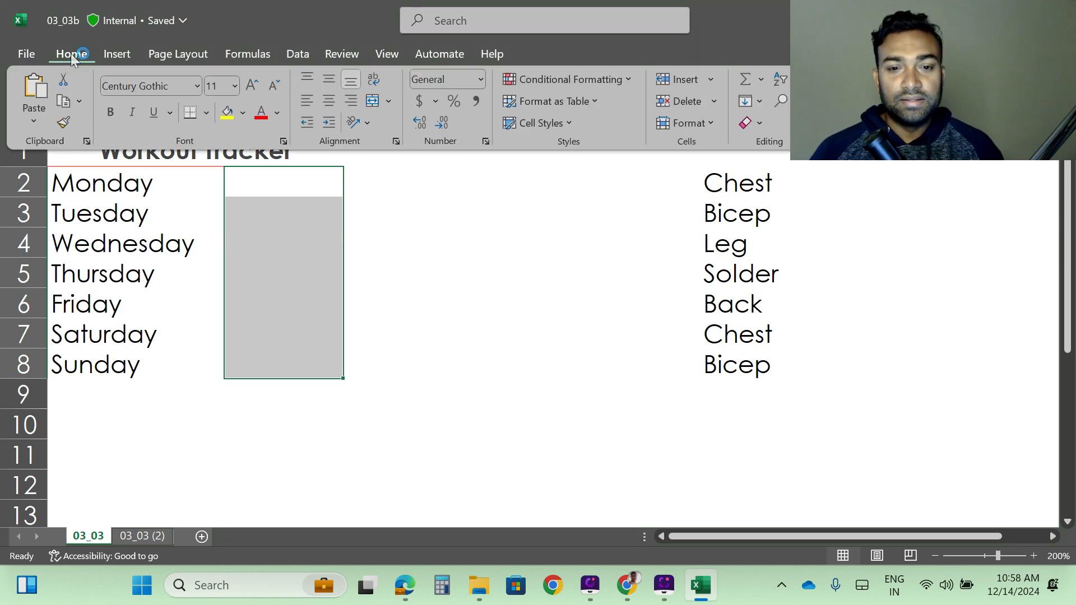
click(620, 79)
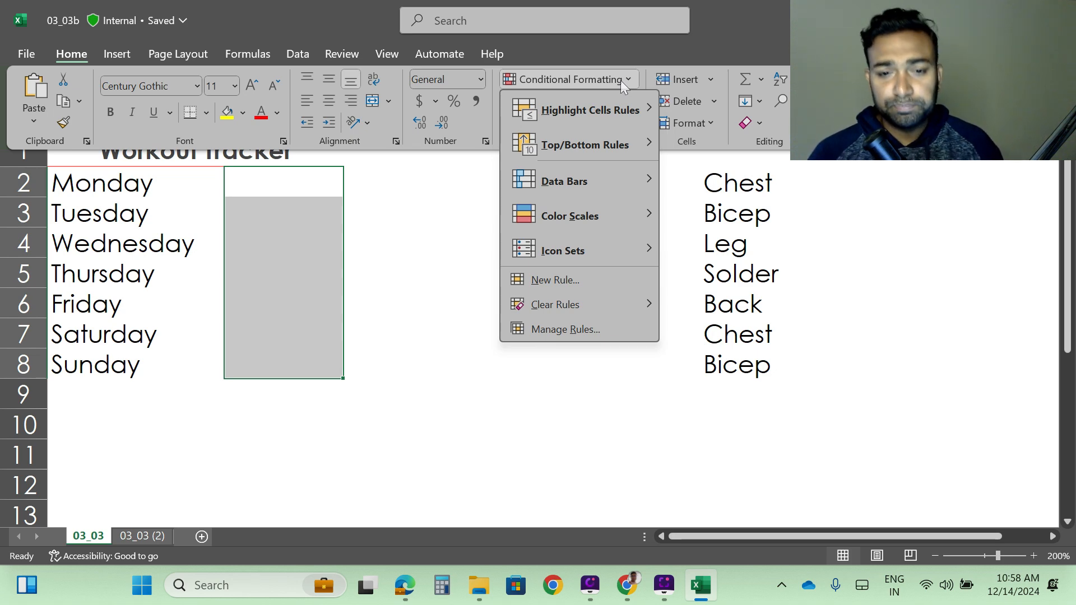
mouse_move(594, 107)
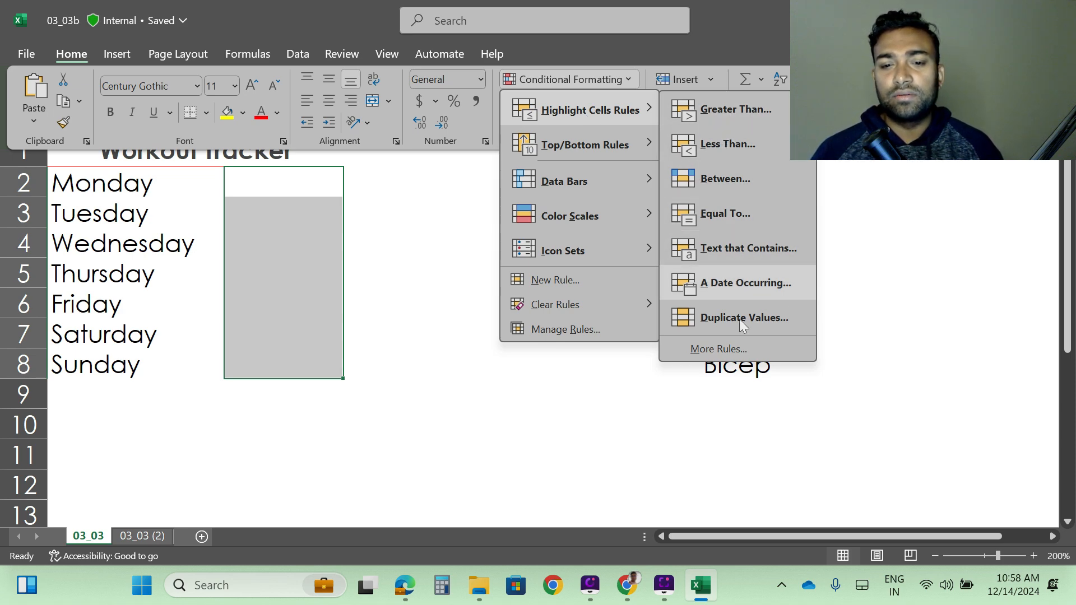
mouse_move(582, 150)
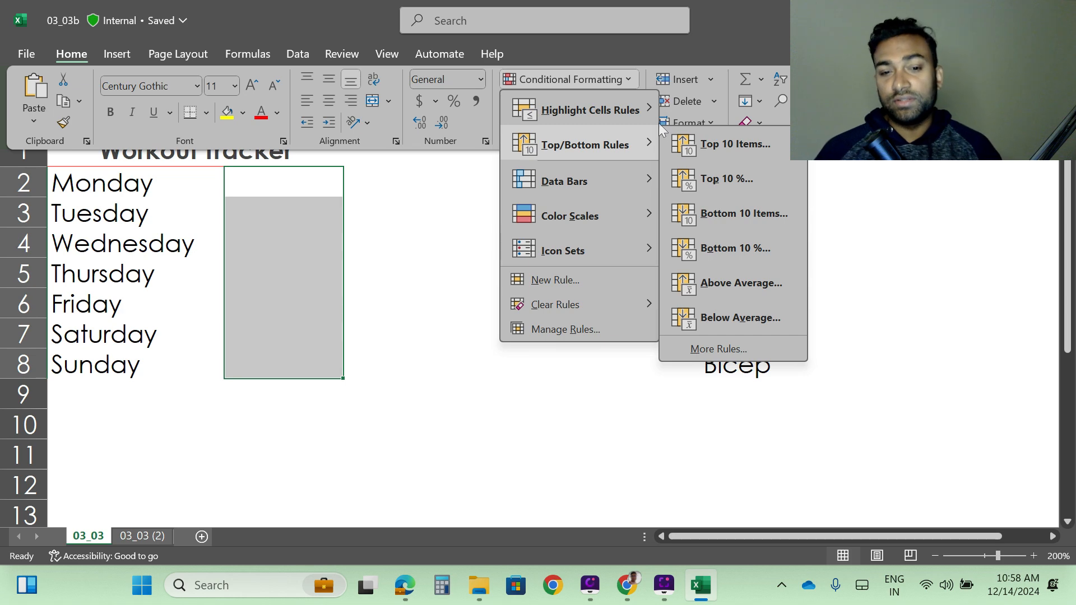
mouse_move(633, 112)
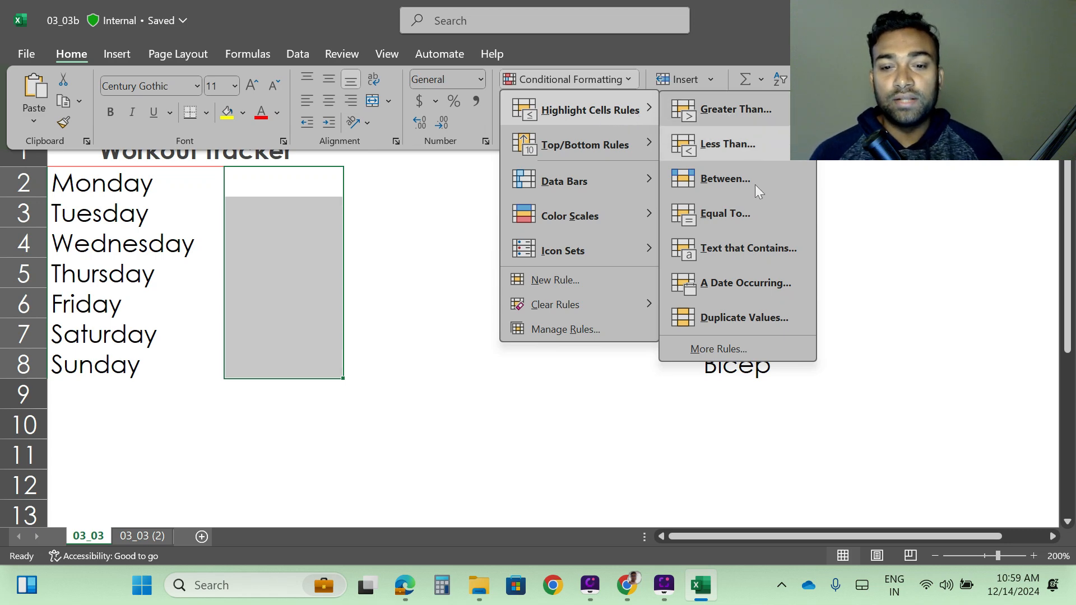
click(732, 247)
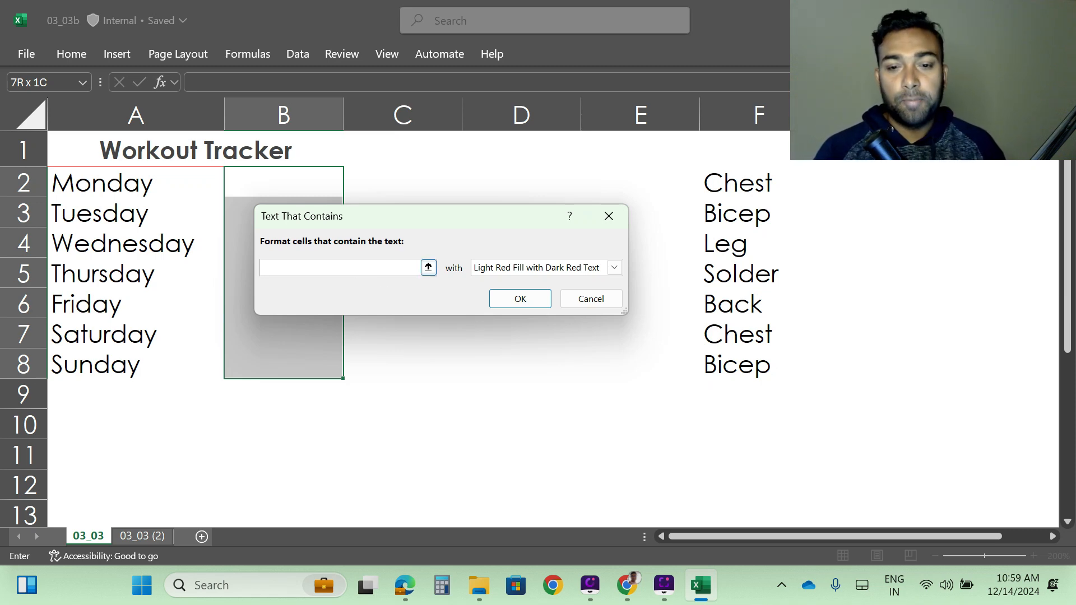
text(Bicep)
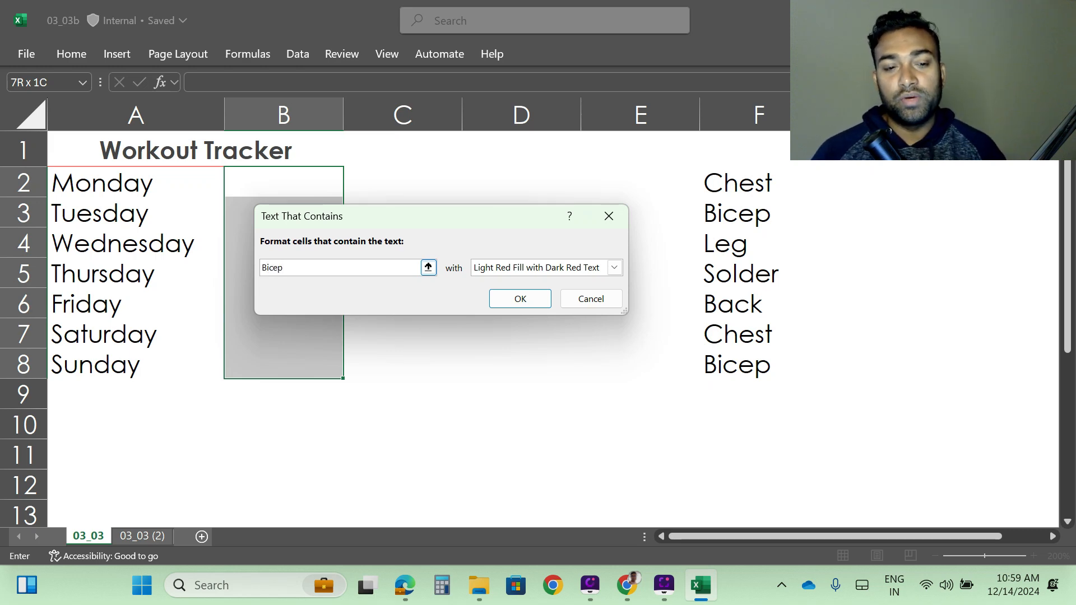
click(615, 268)
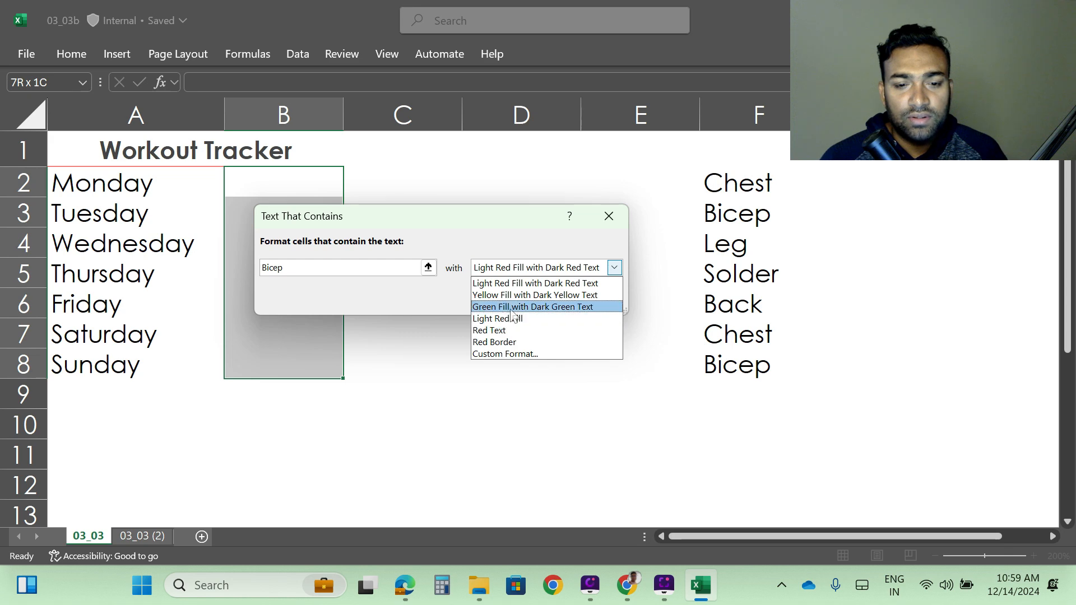
click(555, 308)
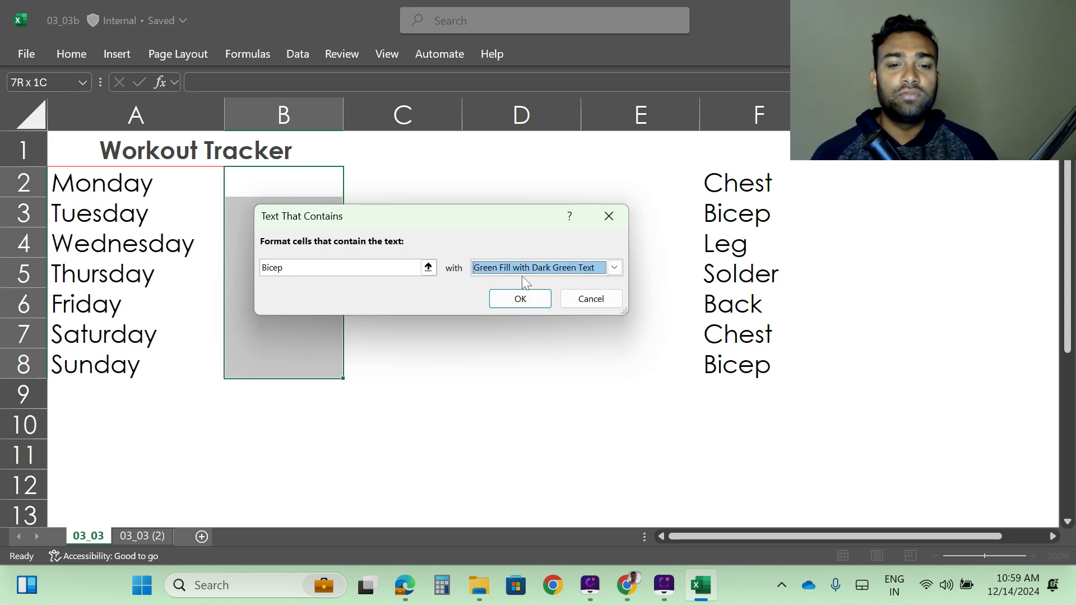
click(527, 299)
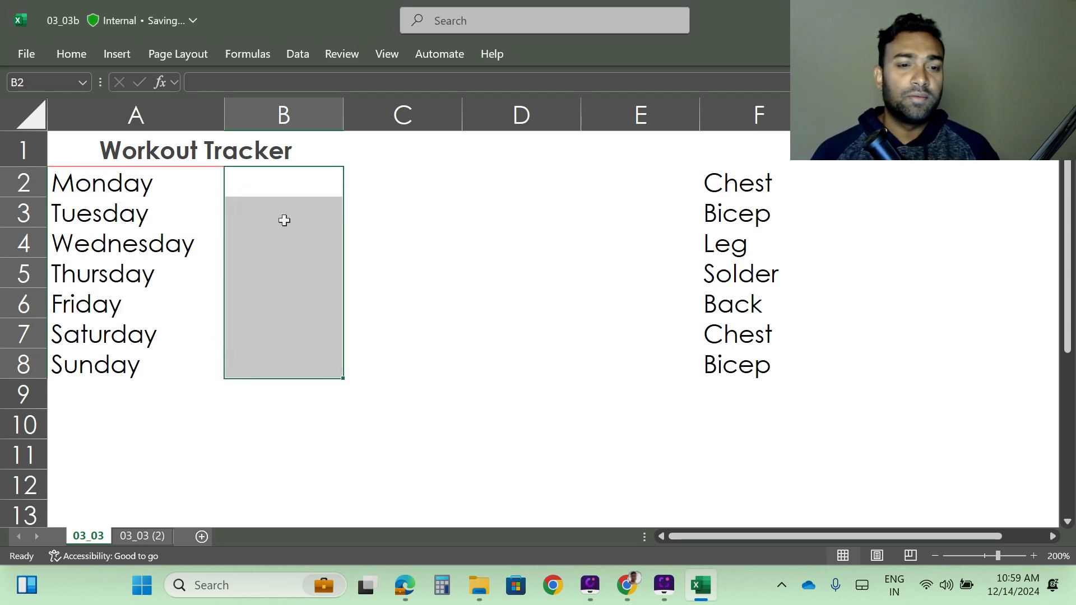
Enter Bicep in B2 as Monday's workout.
click(273, 189)
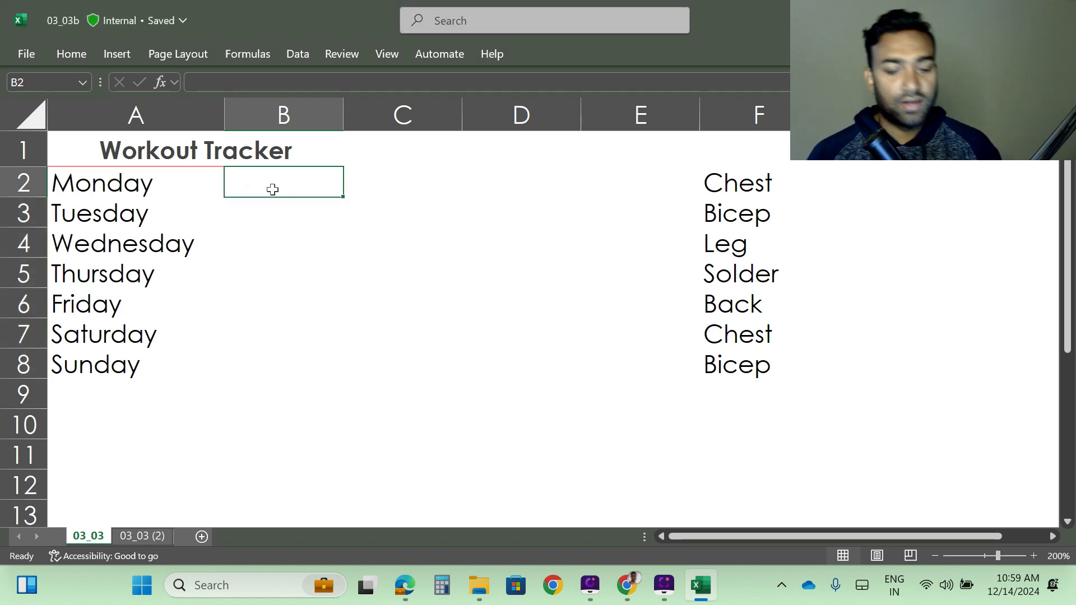
text(Bicep)
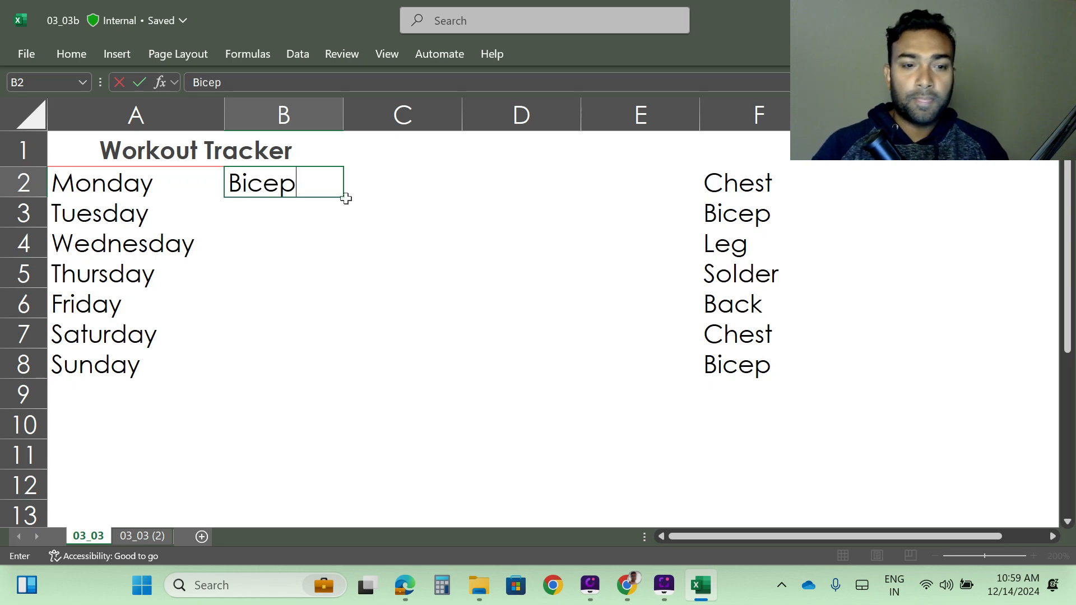
key(Return)
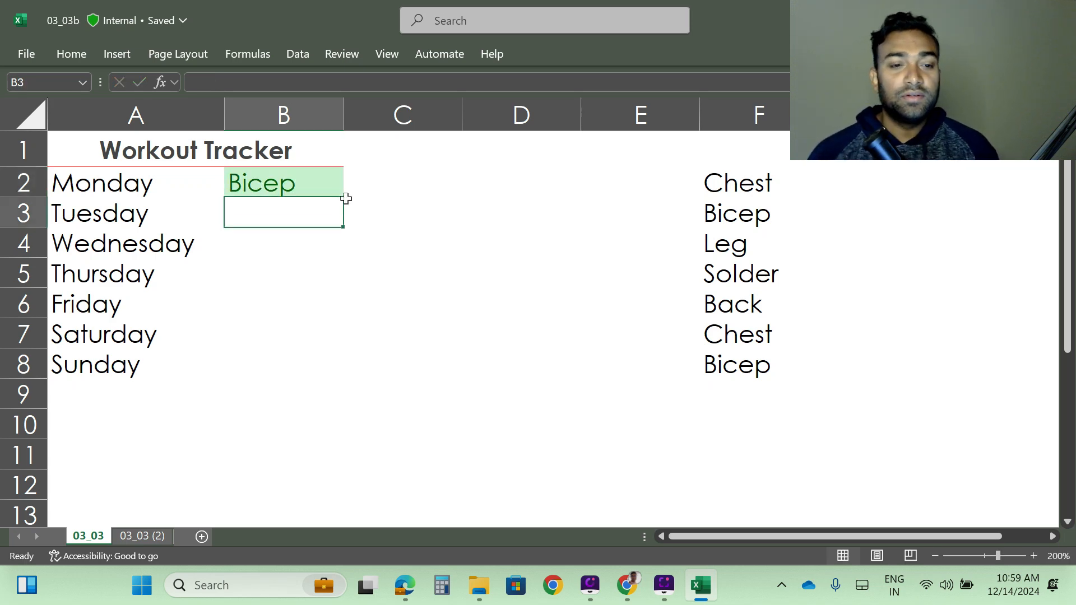
Enter Bicep in B6 as Friday's workout.
click(268, 299)
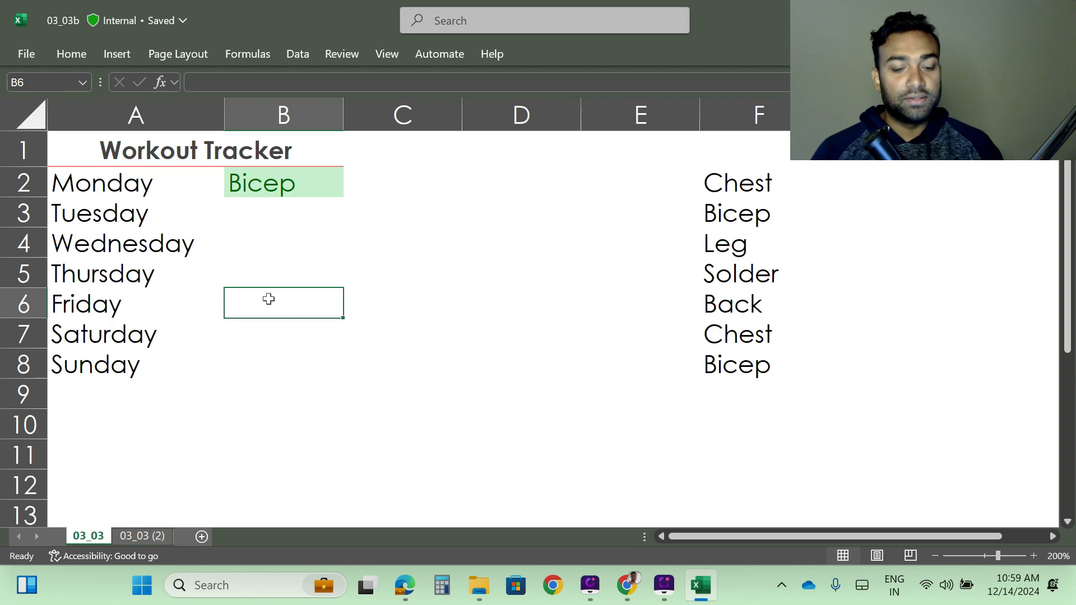
text(Bicep)
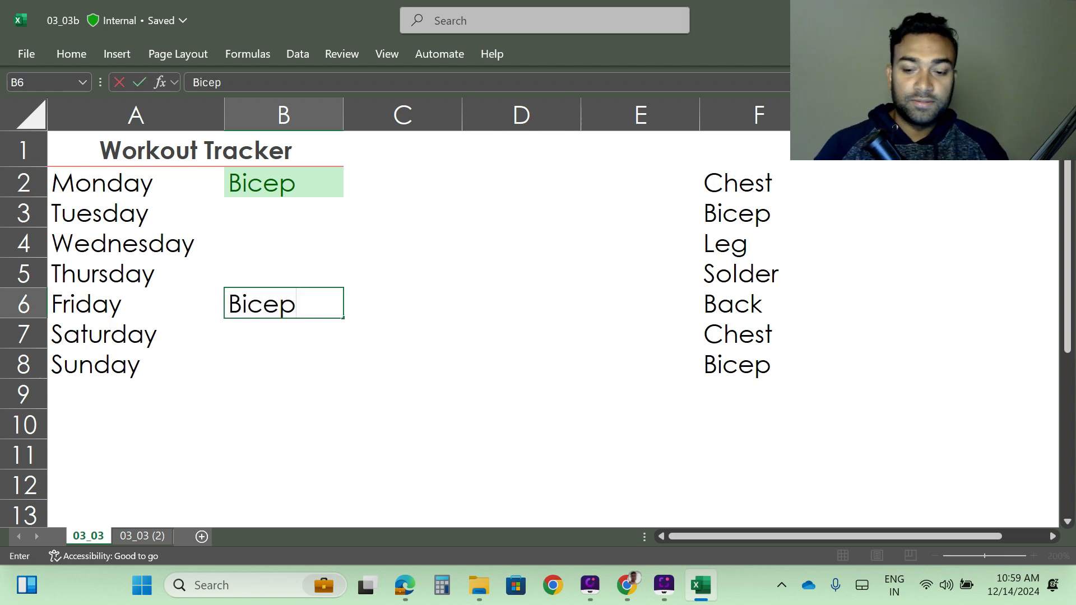
key(Return)
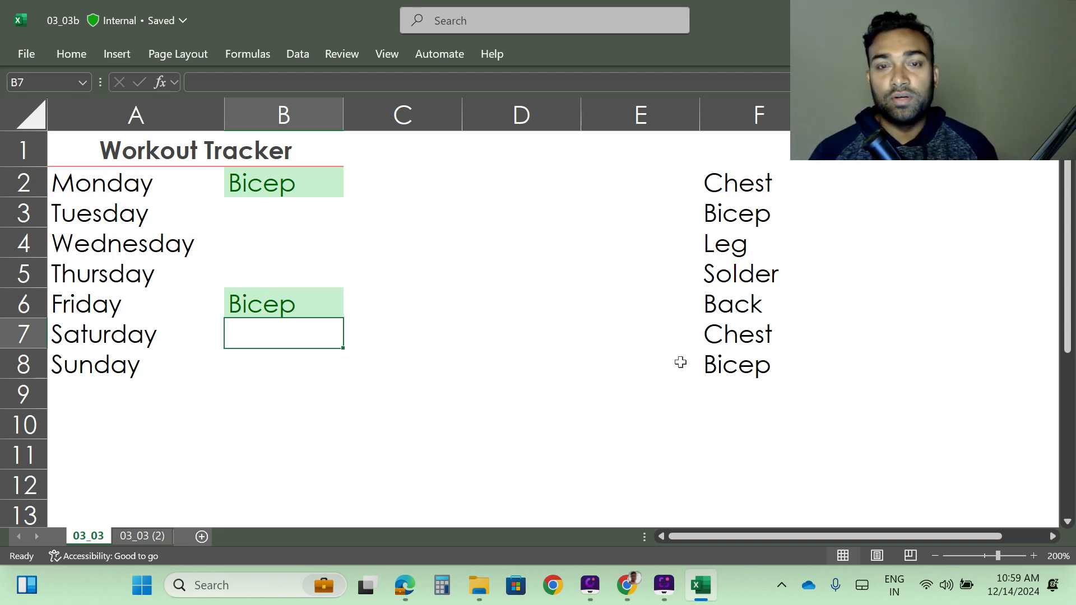
Try Leg as Tuesday's workout in B3 and clear that cell again.
click(268, 215)
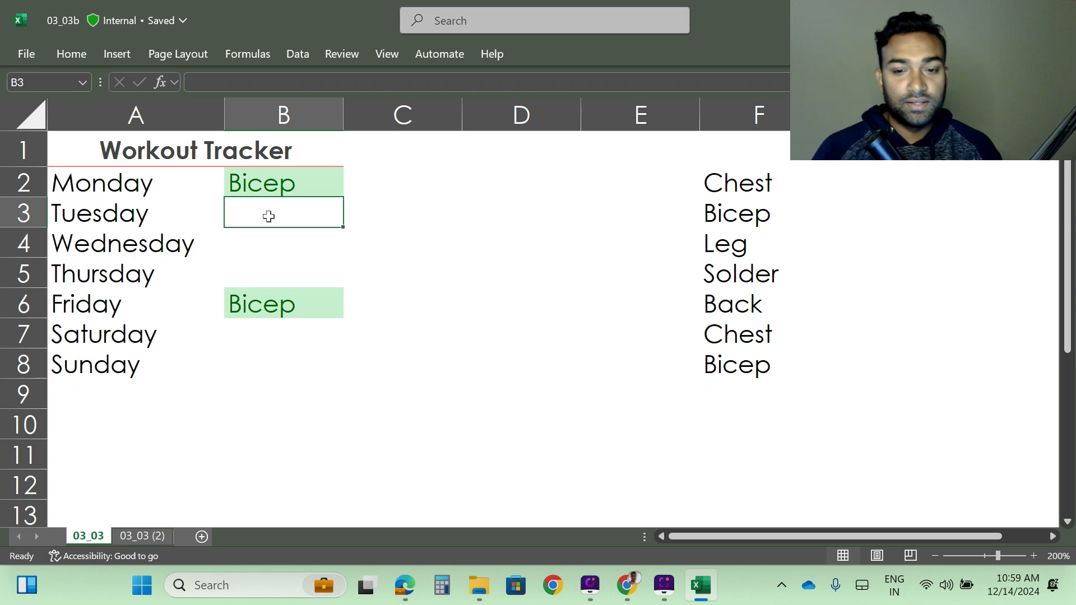
text(Leg)
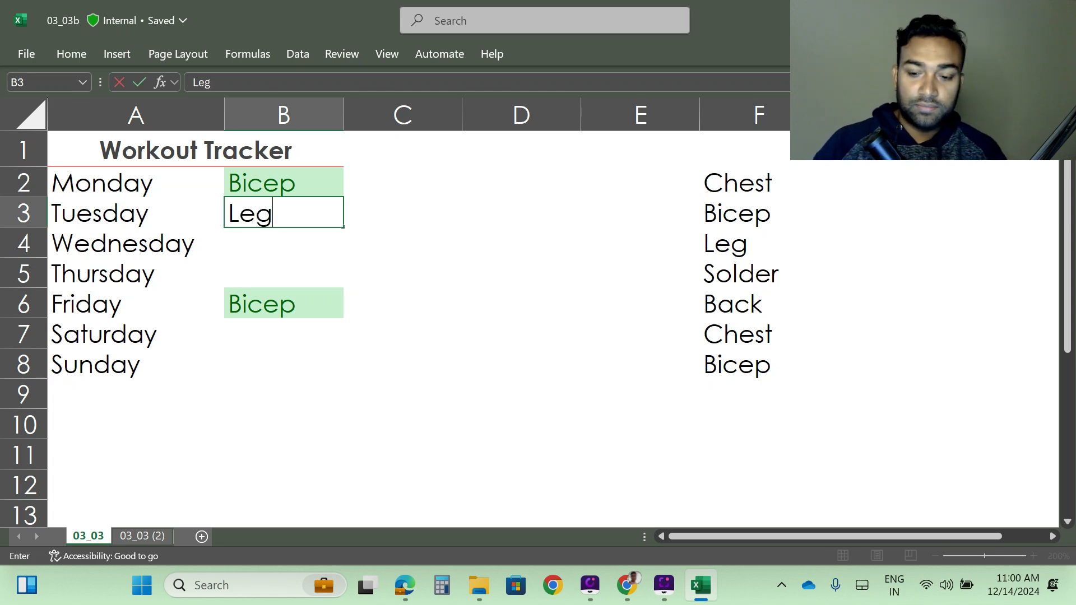
key(Return)
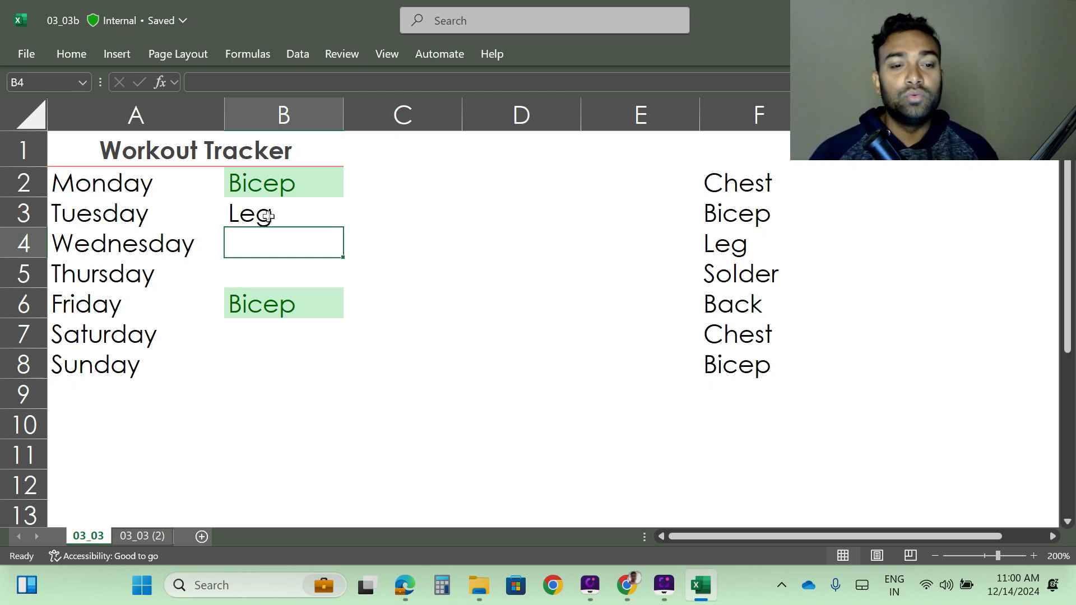
click(268, 216)
key(Delete)
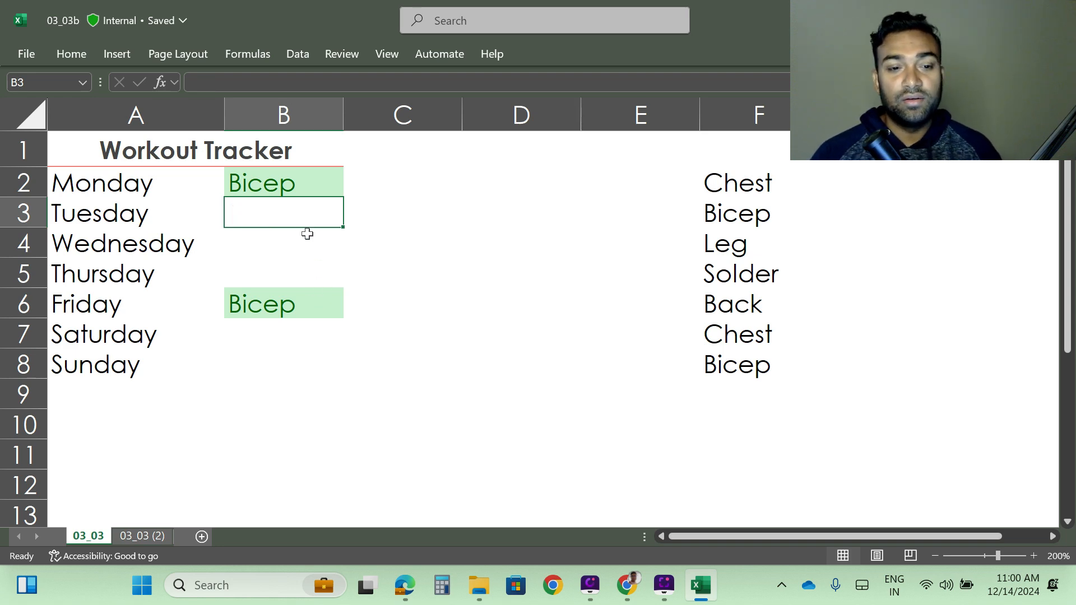
Select the weekday workout cells B2:B8.
drag(234, 182, 232, 373)
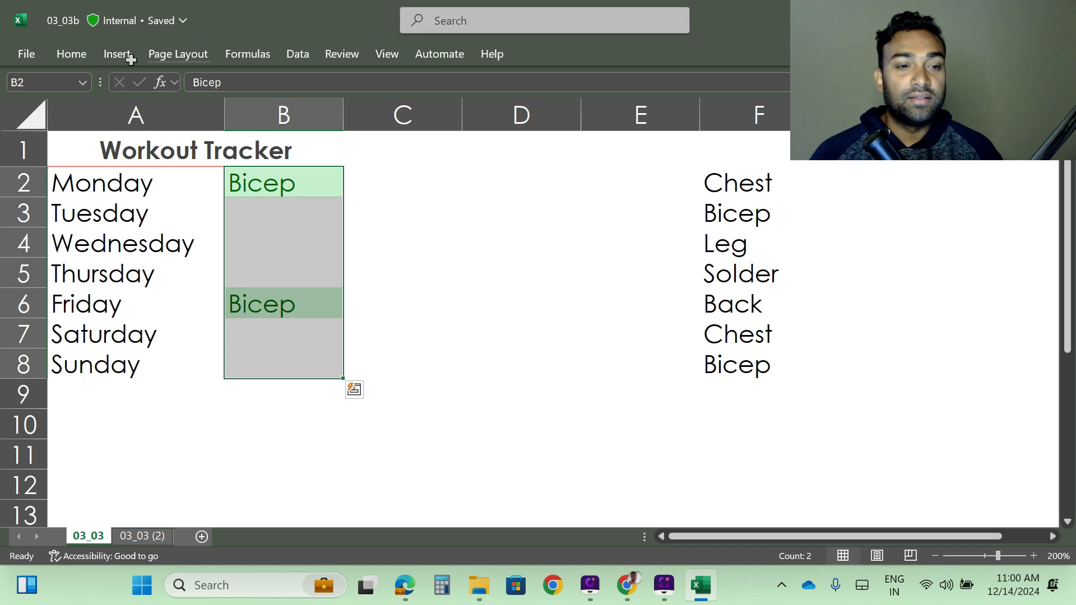
click(71, 53)
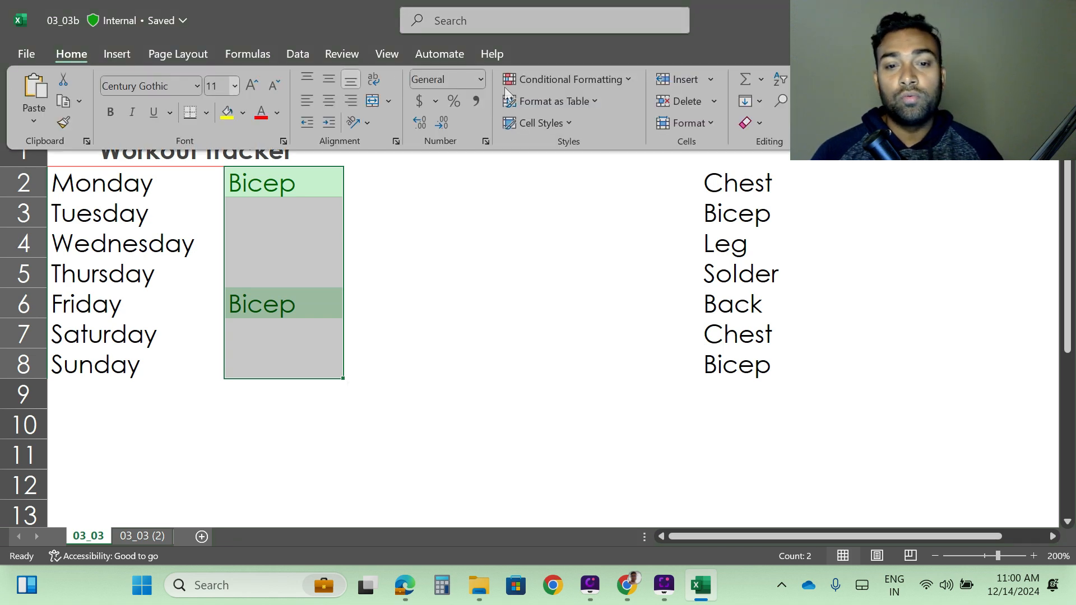
click(599, 79)
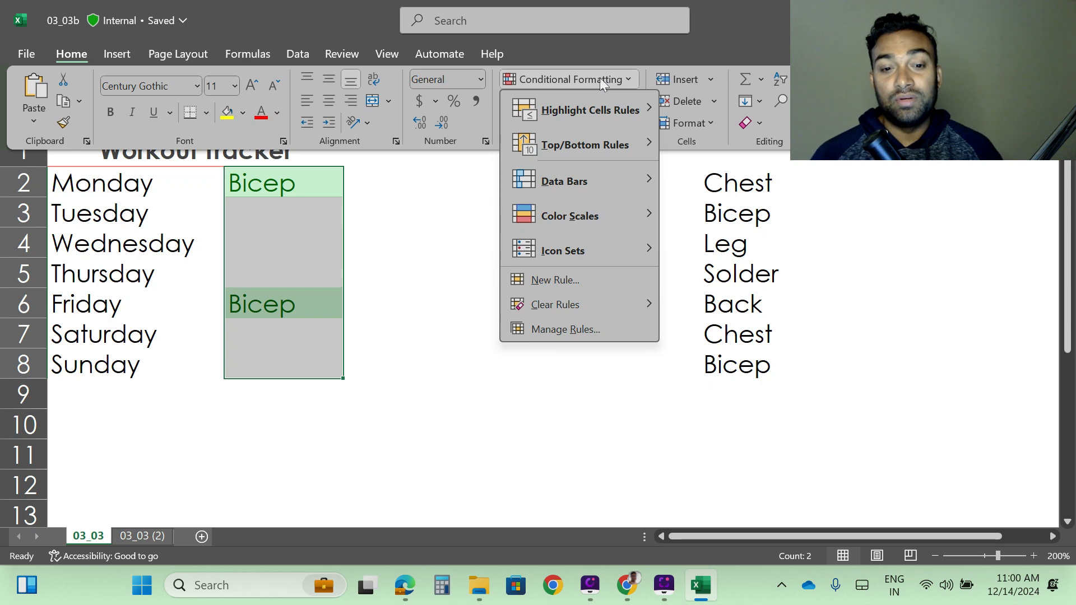
click(558, 280)
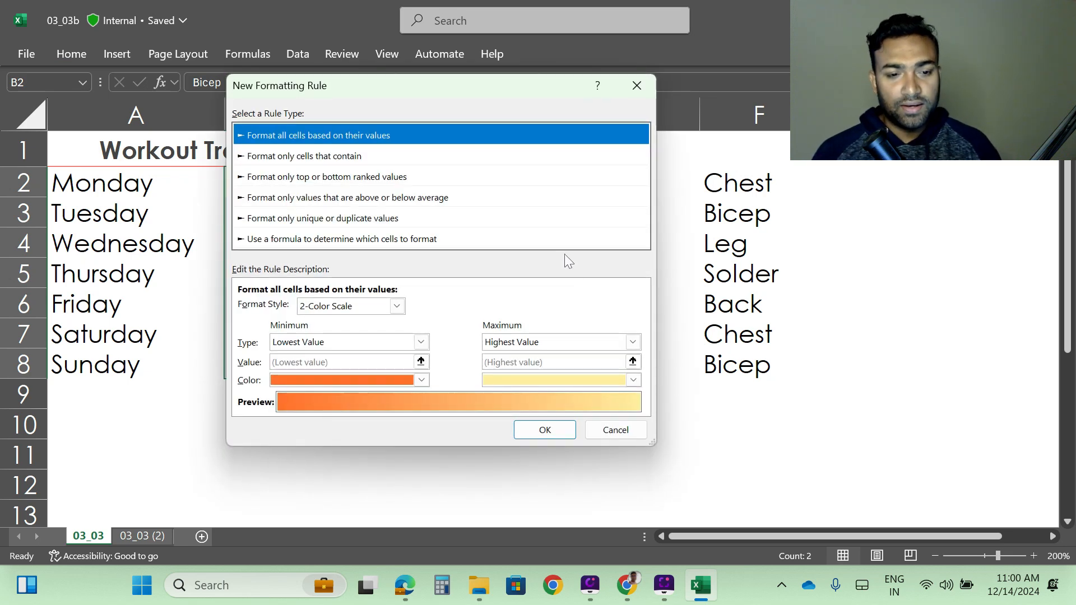
click(616, 430)
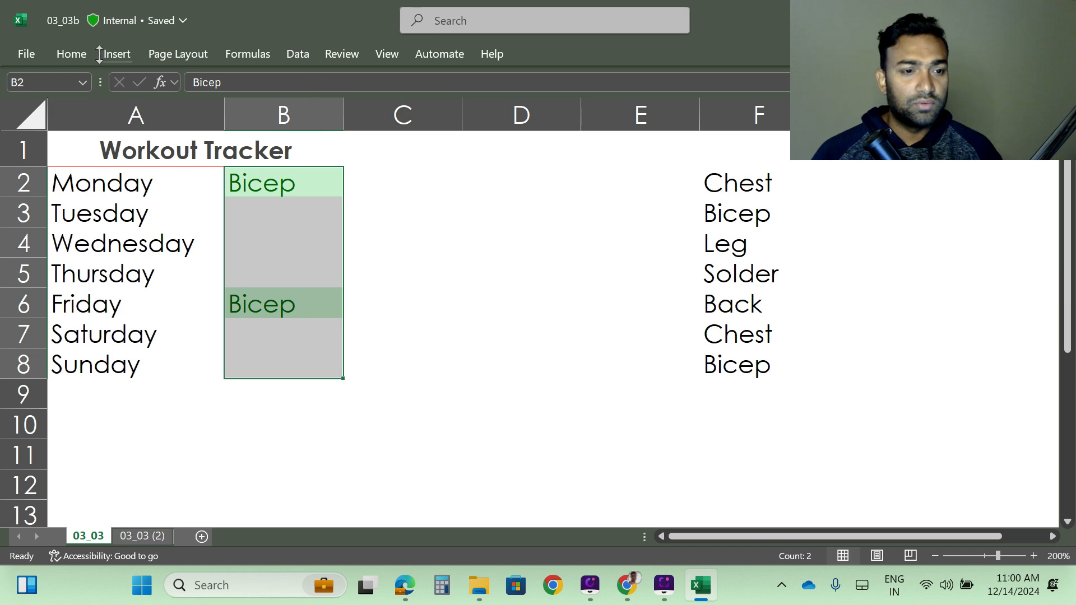
Start a new formatting rule for the selected cells from the Conditional Formatting Rules Manager.
click(71, 53)
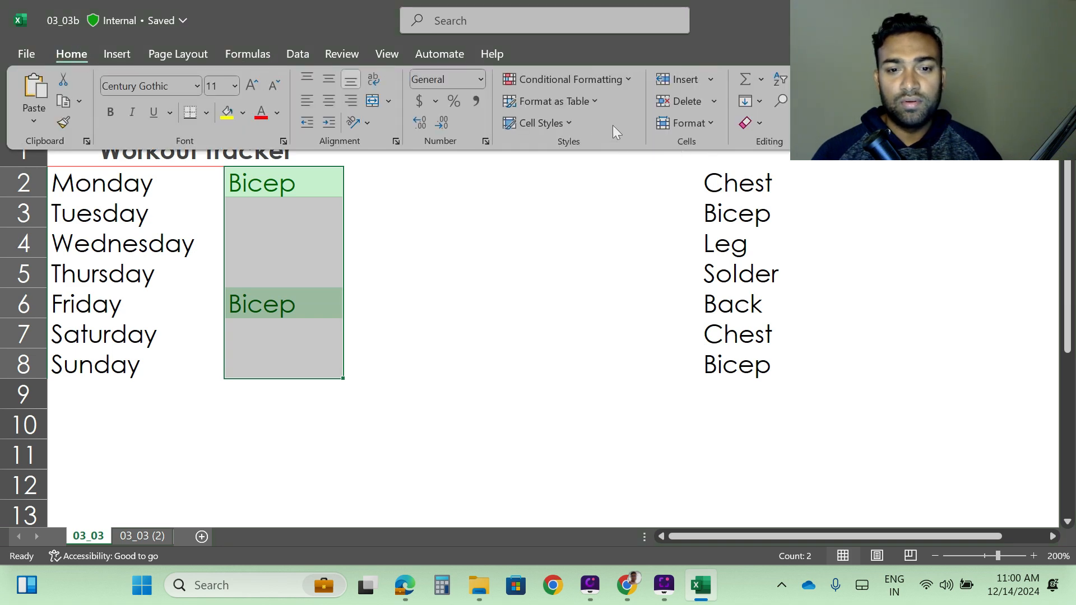
click(604, 79)
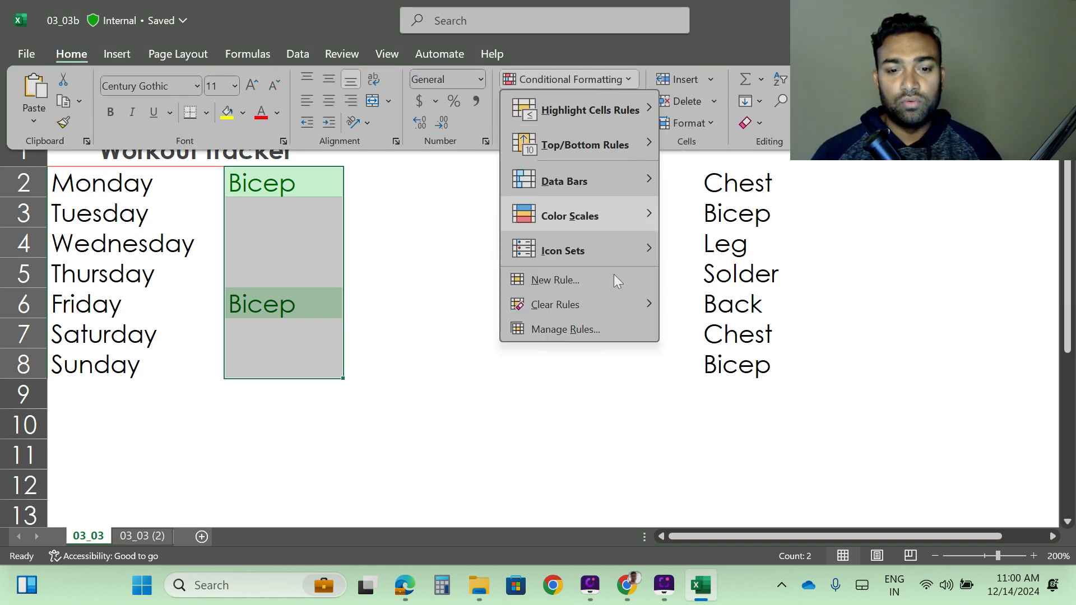
click(581, 329)
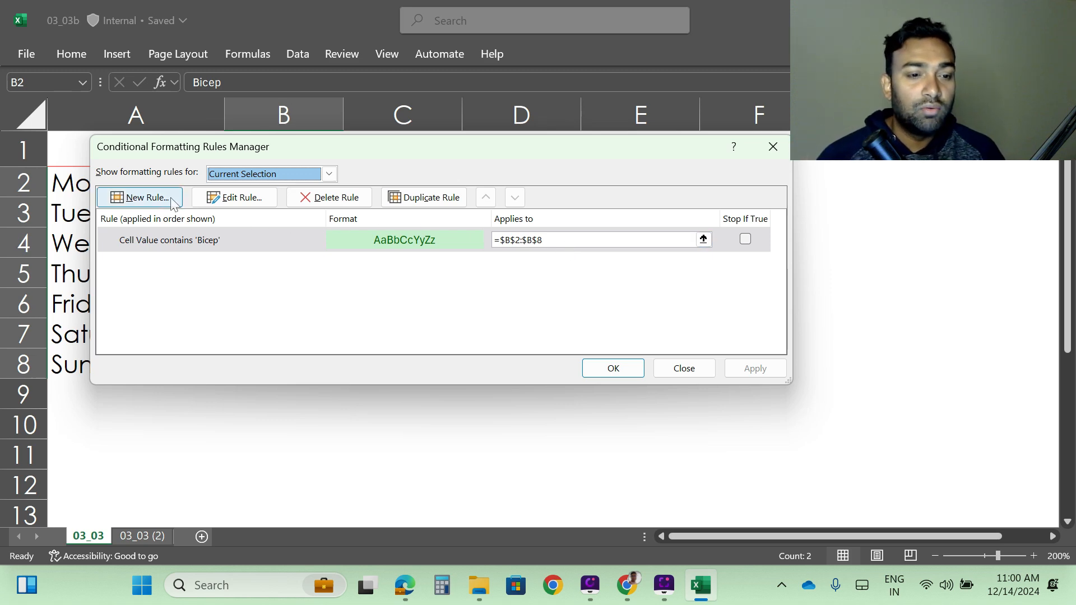
click(145, 200)
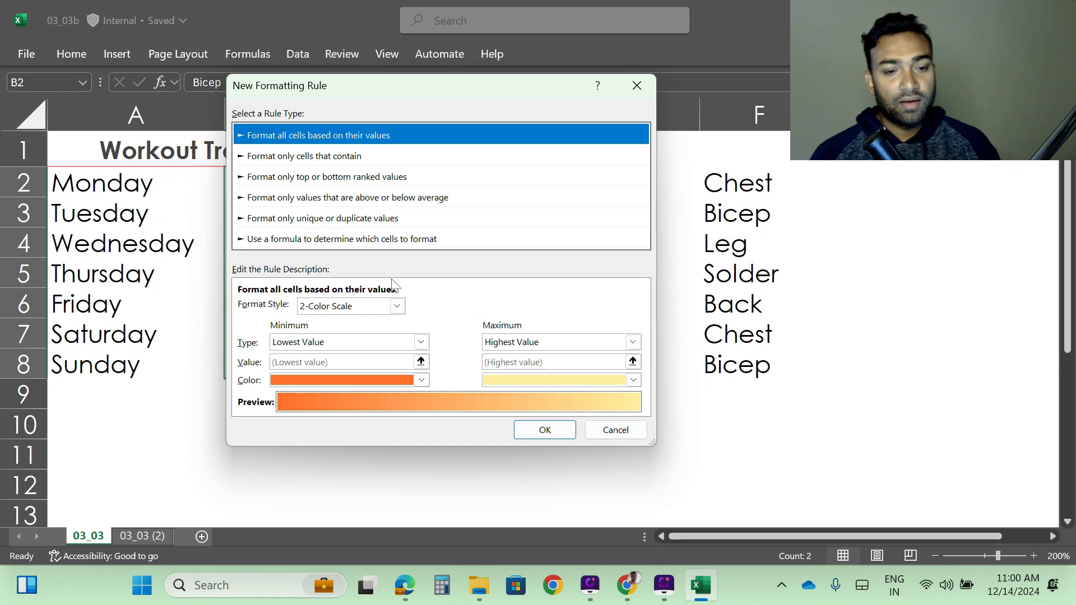
click(421, 344)
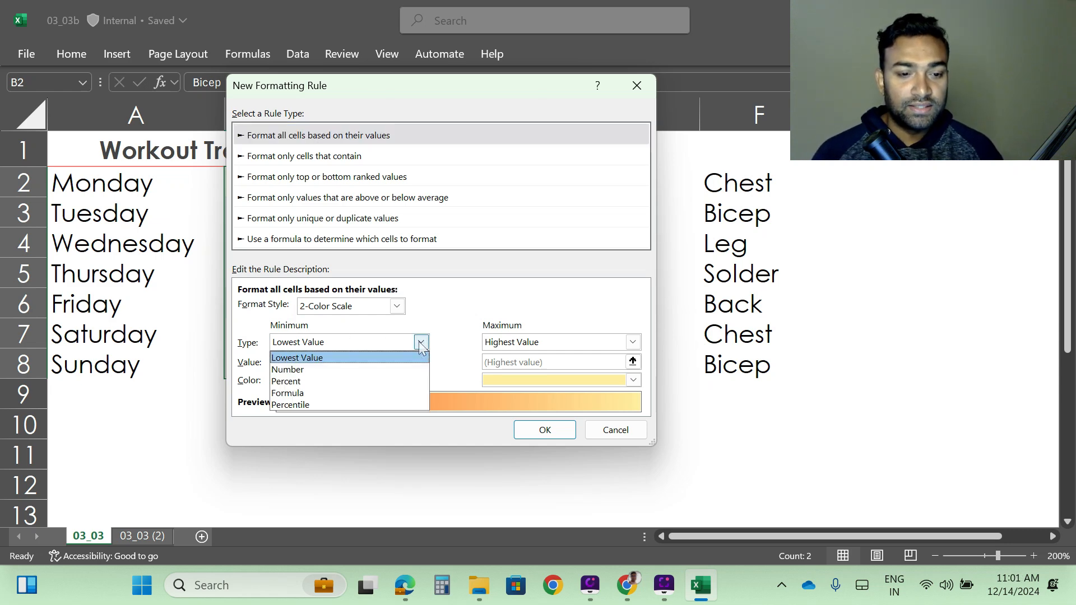
click(422, 343)
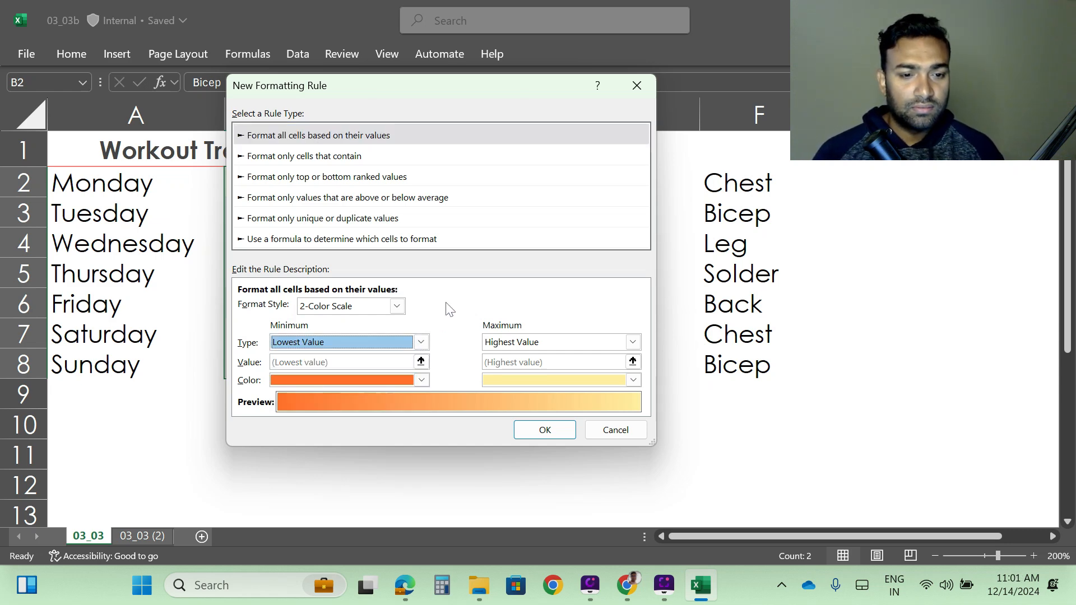
Set the rule to format only cells that contain a Cell Value equal to Leg.
click(314, 161)
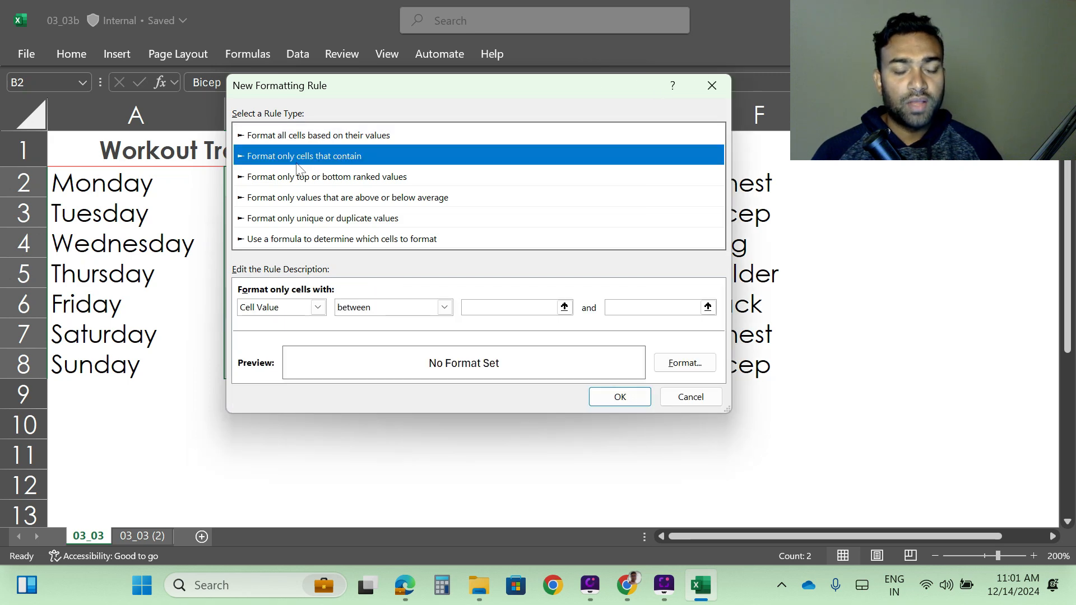
click(318, 308)
click(316, 307)
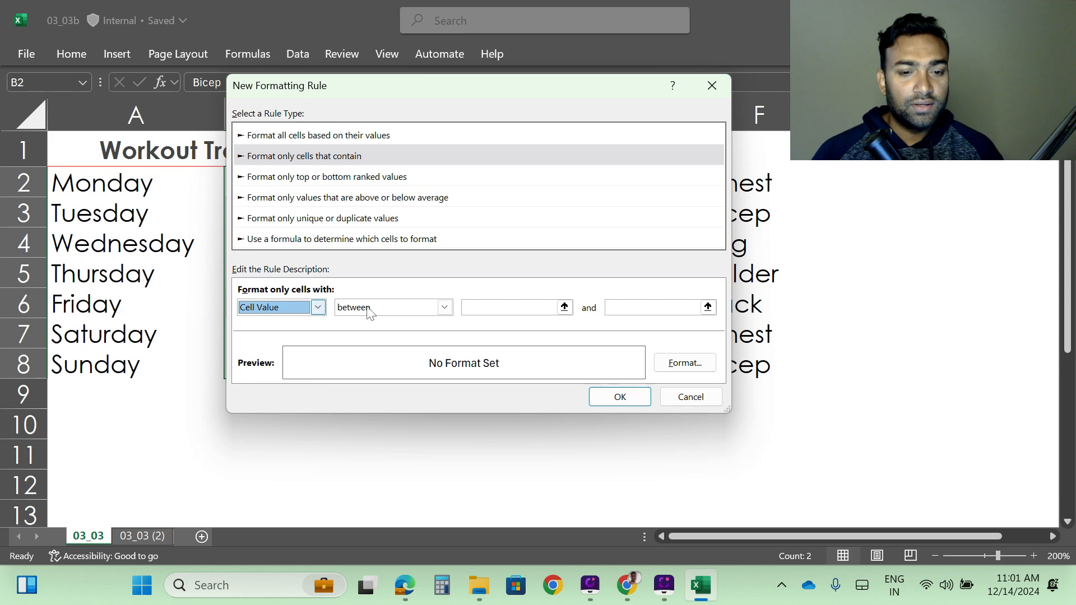
click(437, 309)
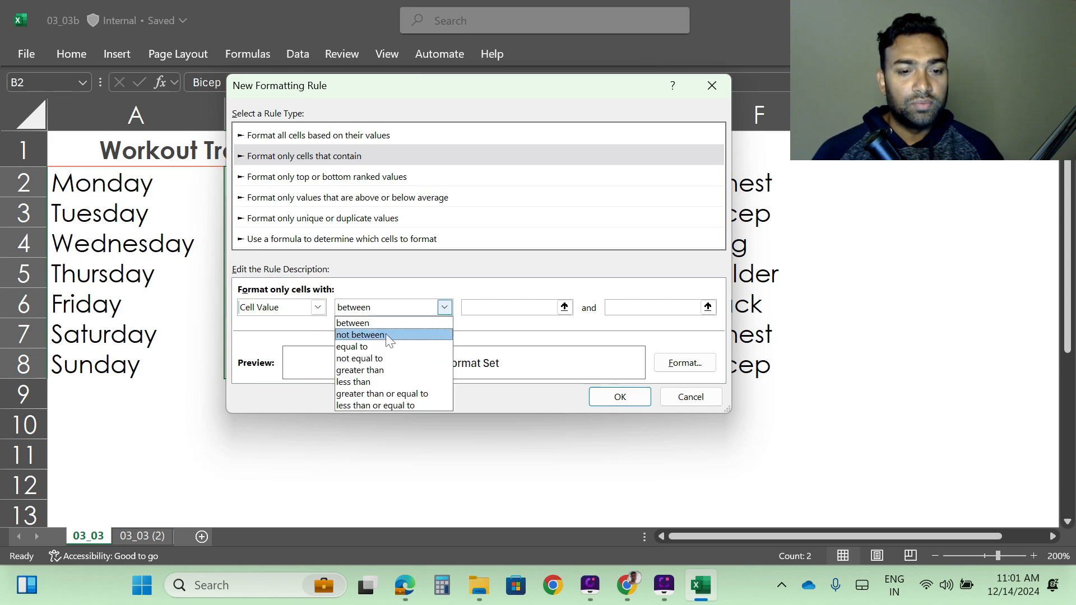
click(365, 347)
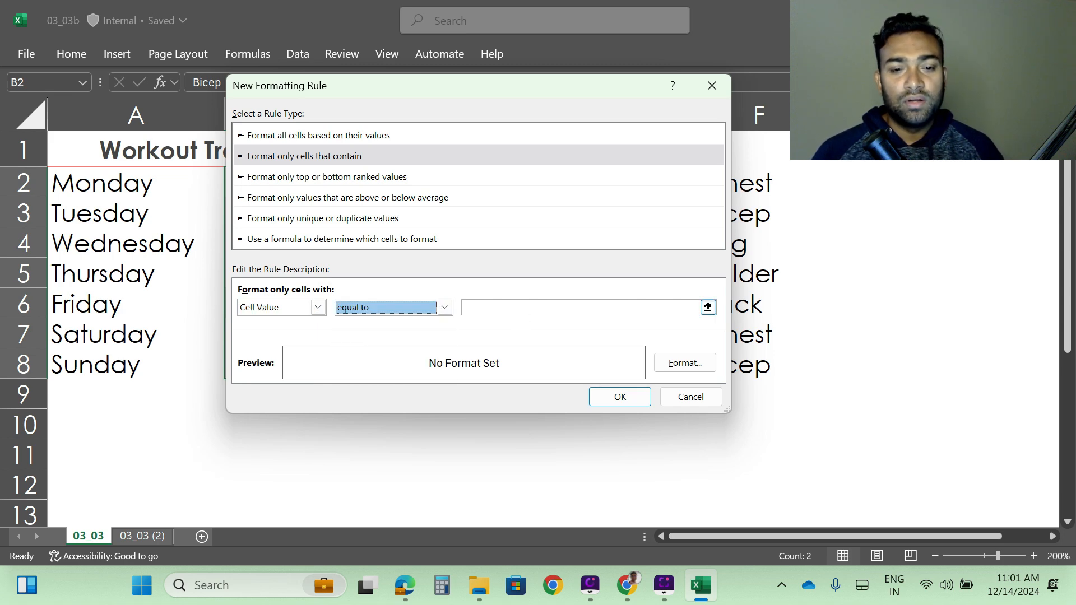
click(511, 308)
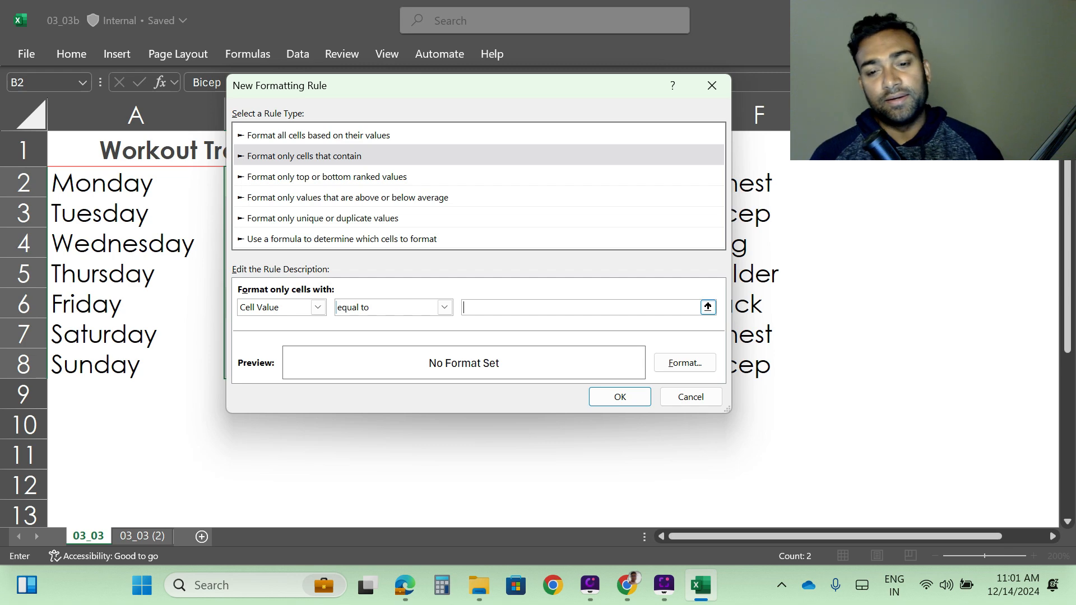
text(Le)
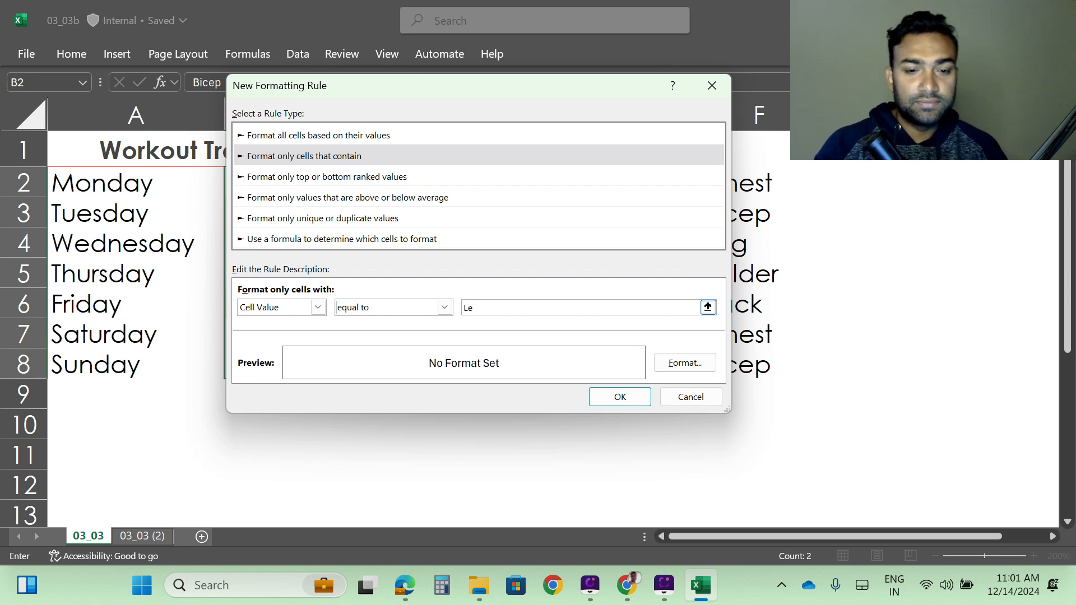
text(g)
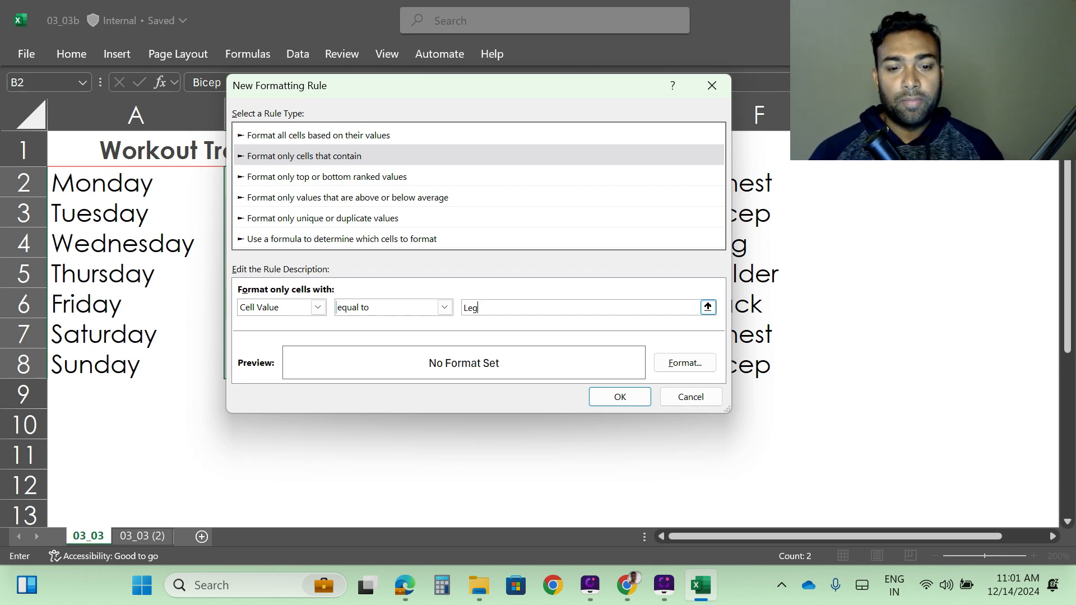
Give the Leg rule a red background fill and add it to the rules list.
click(683, 363)
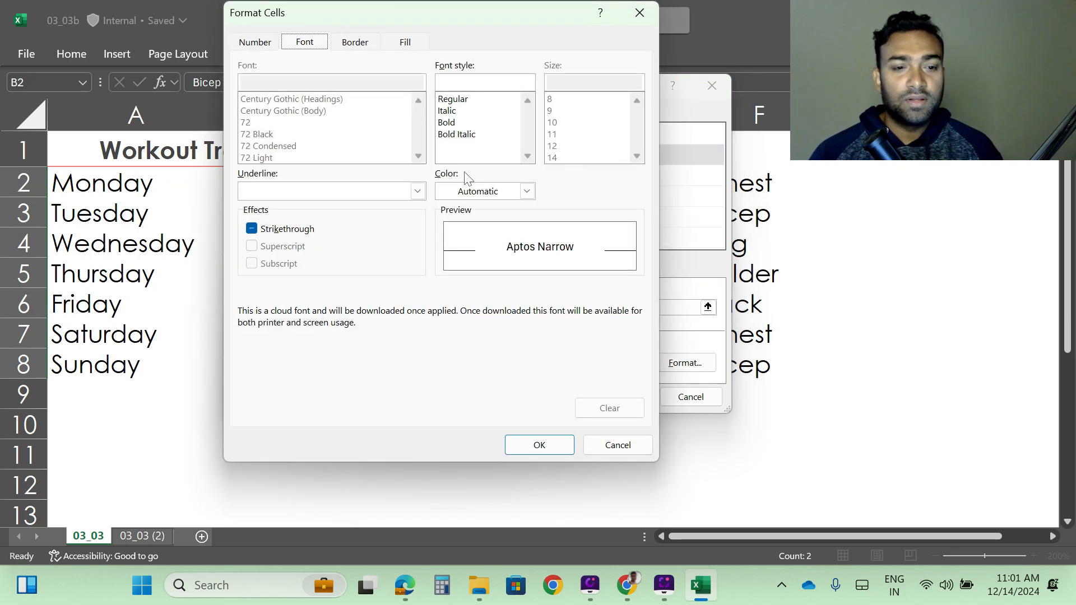
click(406, 43)
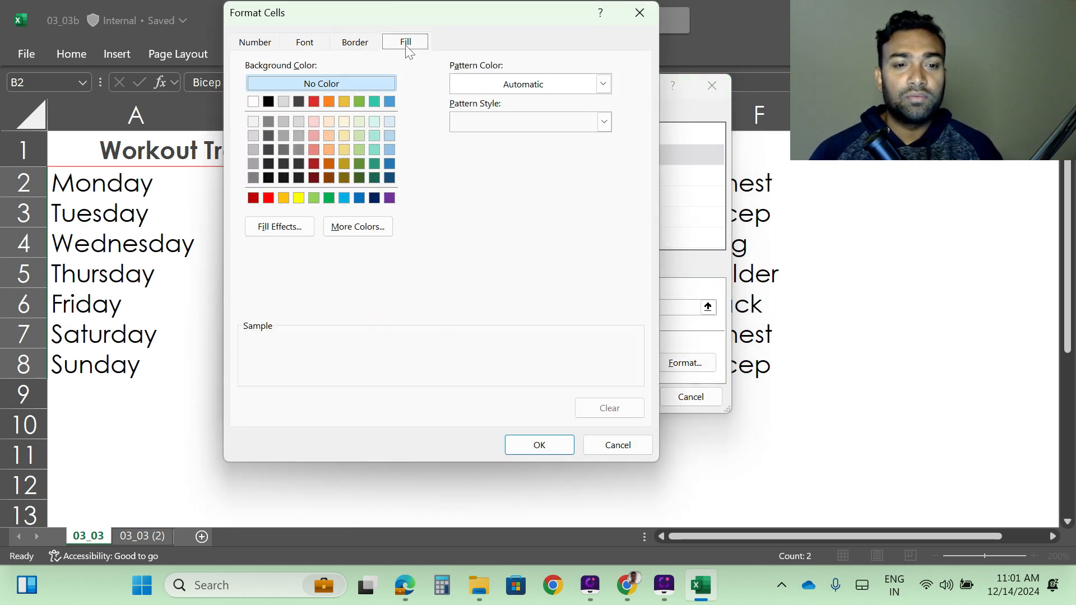
click(329, 165)
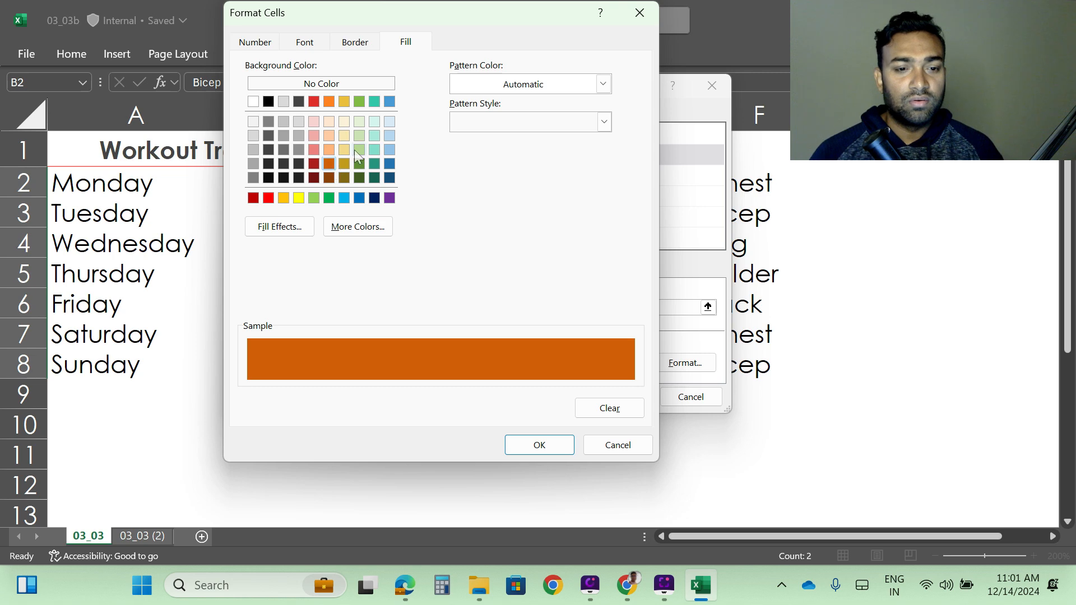
click(329, 198)
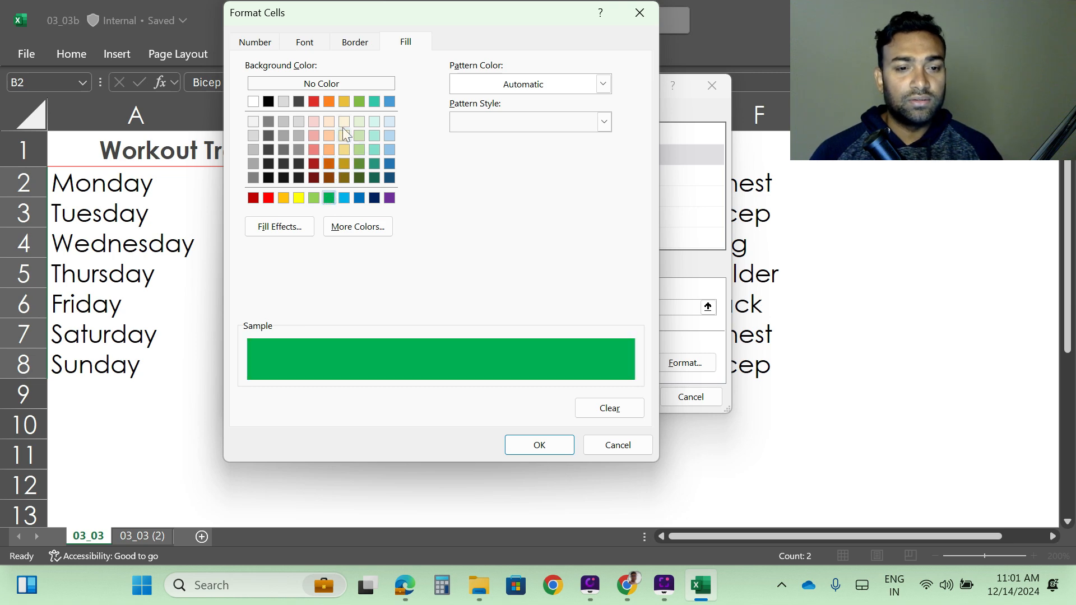
click(314, 102)
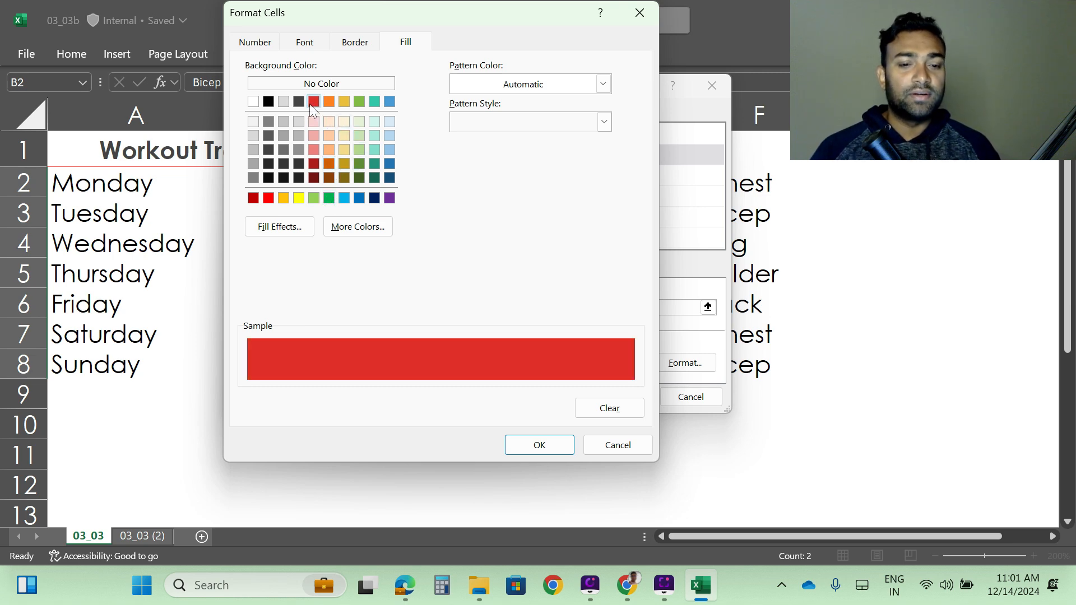
click(538, 447)
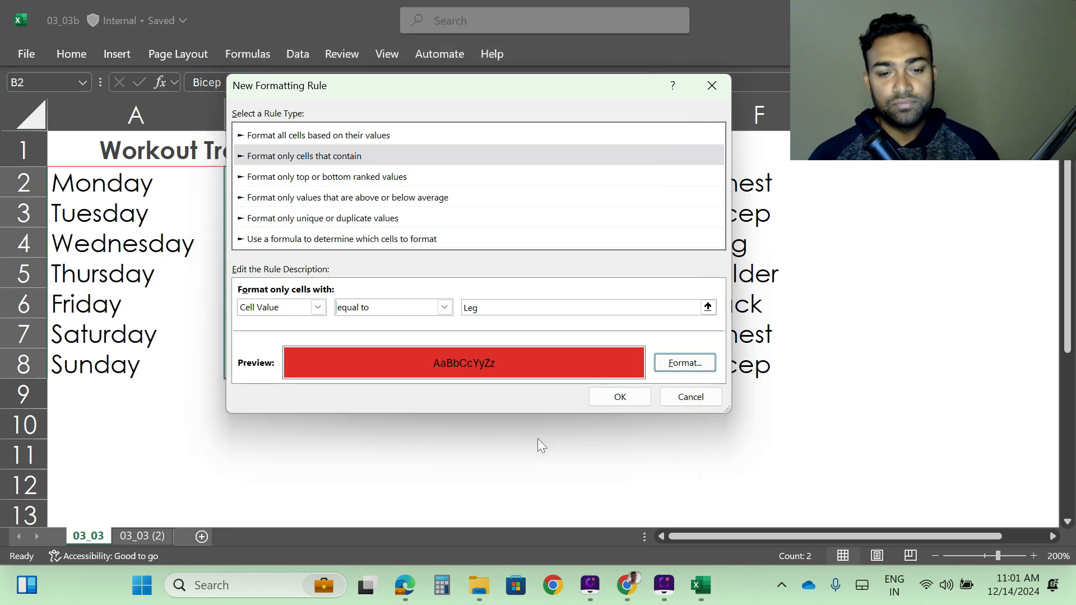
click(621, 399)
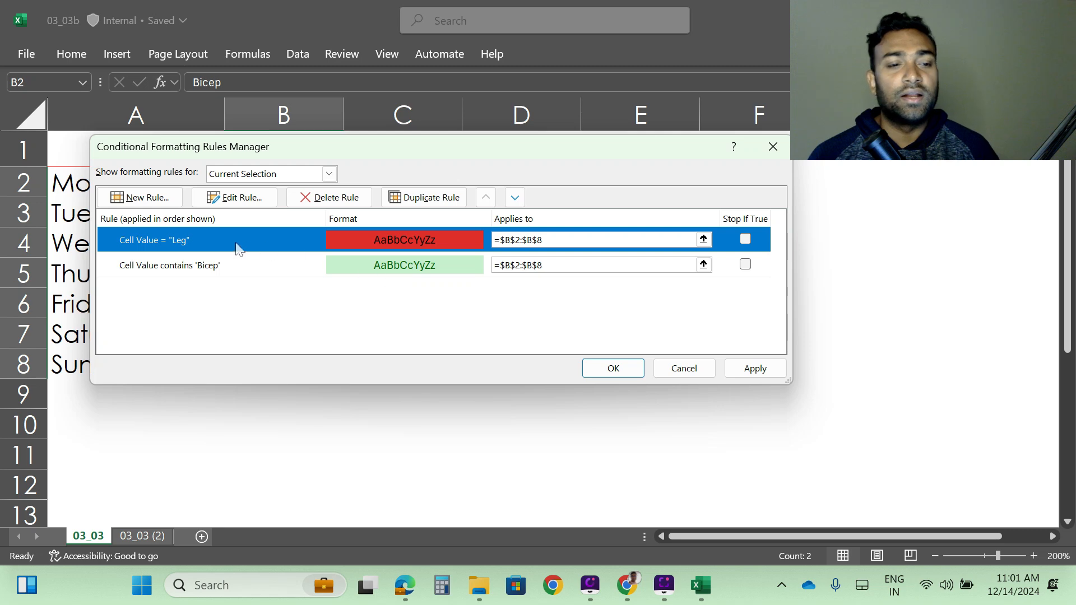
Create another formatting rule for only the cells that contain a Cell Value equal to Chest.
click(147, 197)
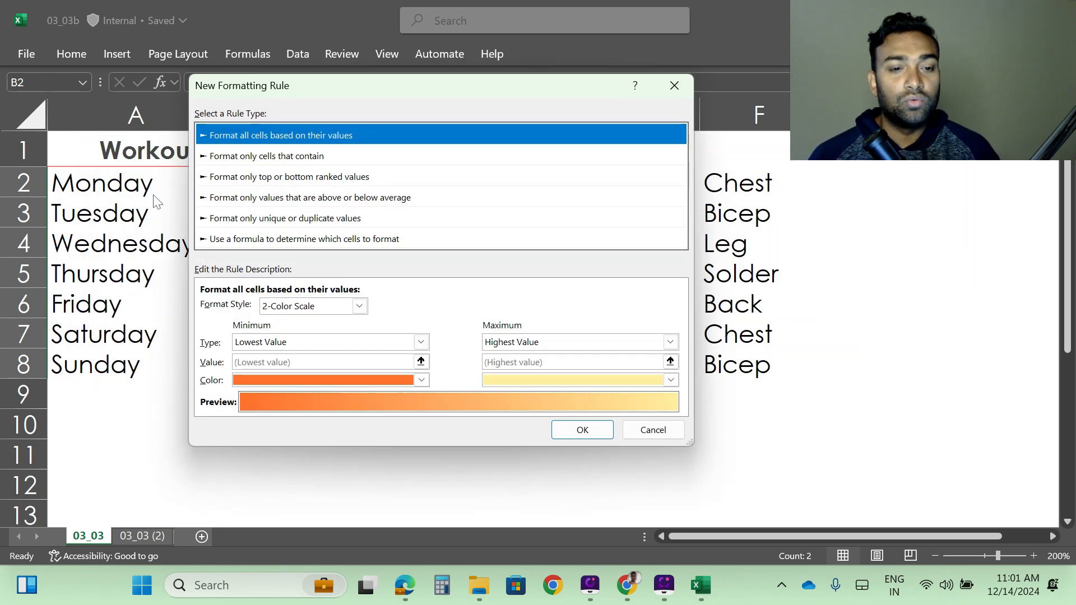
click(275, 159)
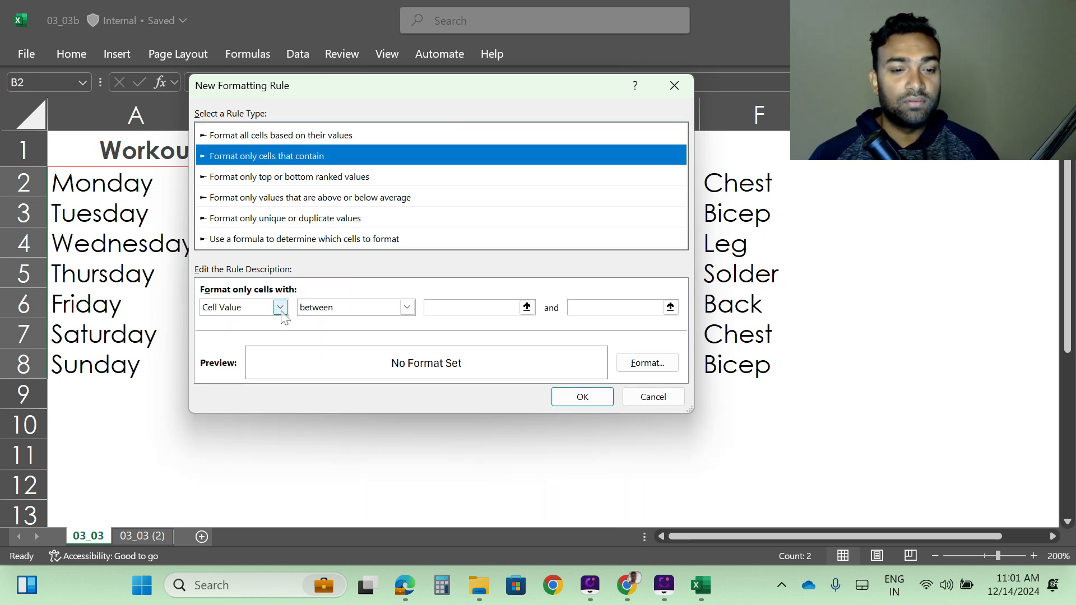
click(407, 307)
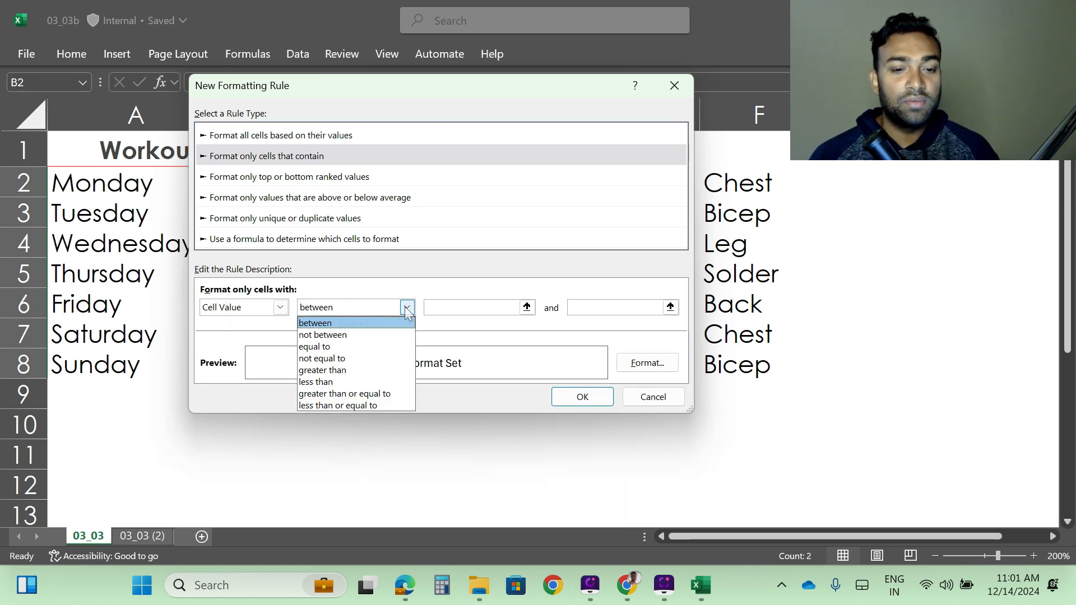
click(329, 350)
click(465, 313)
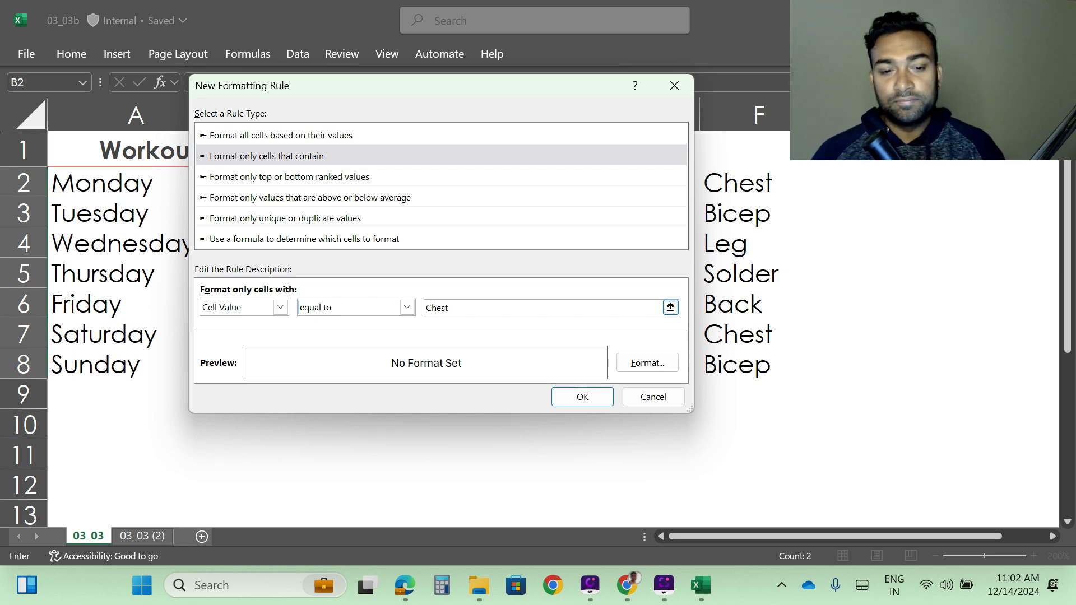
Give the Chest rule a light blue background fill and apply the rules to the selected cells.
click(647, 362)
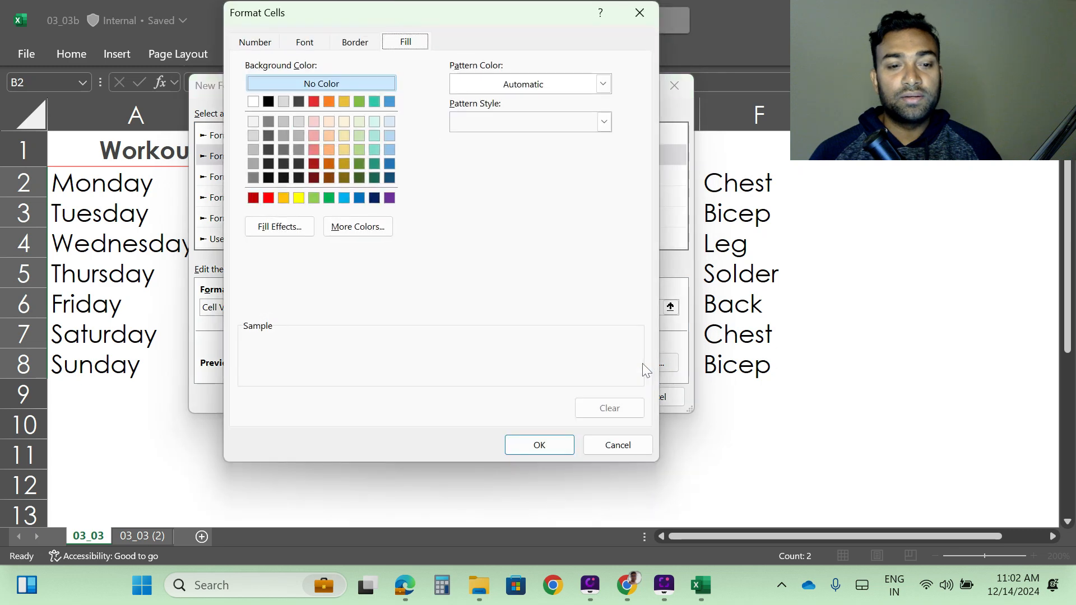
click(359, 198)
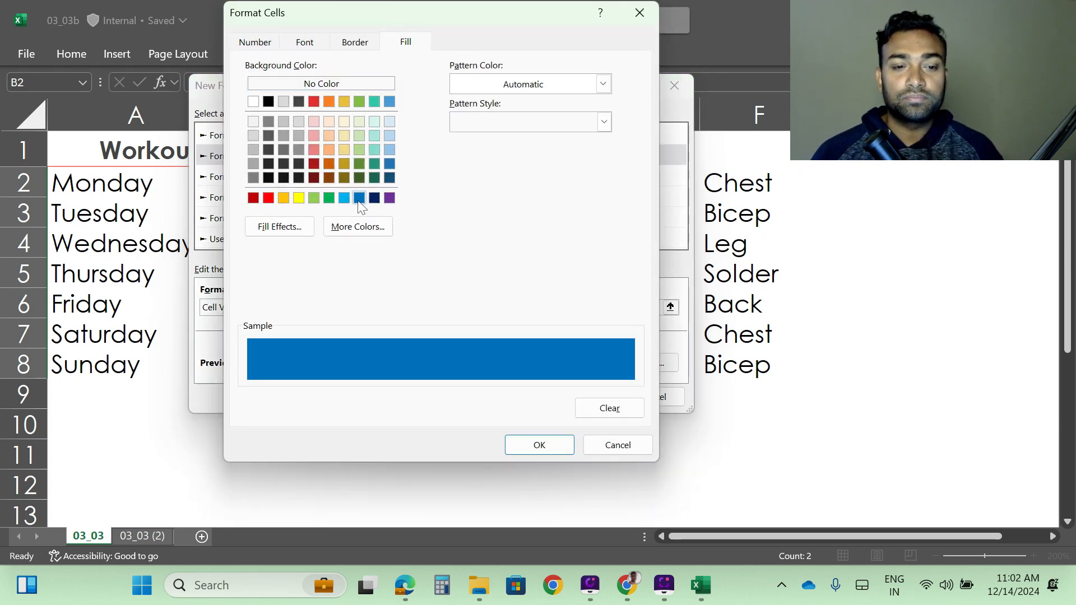
click(345, 199)
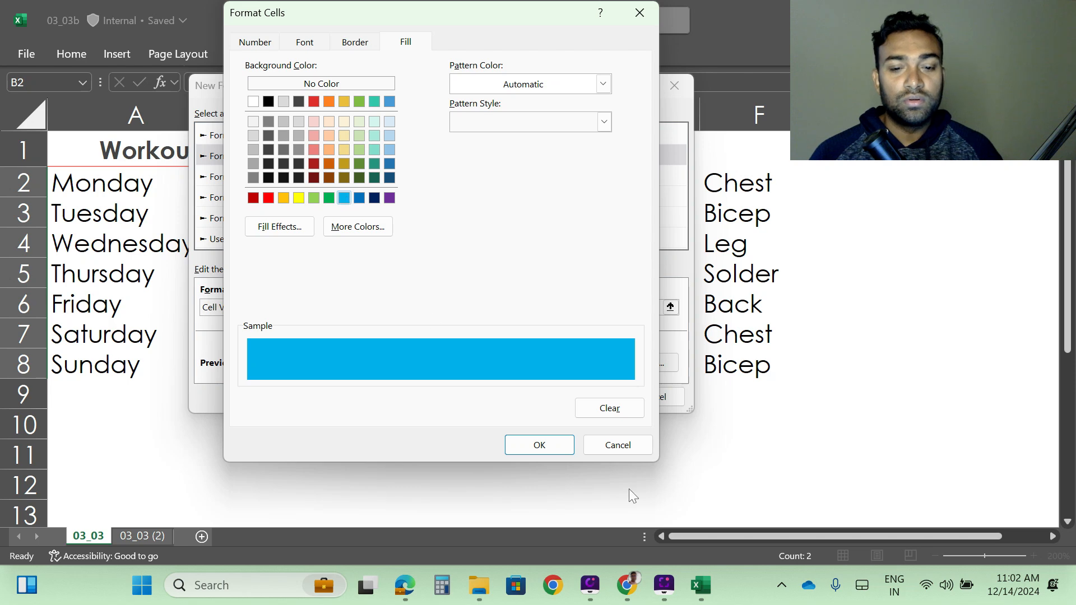
click(541, 446)
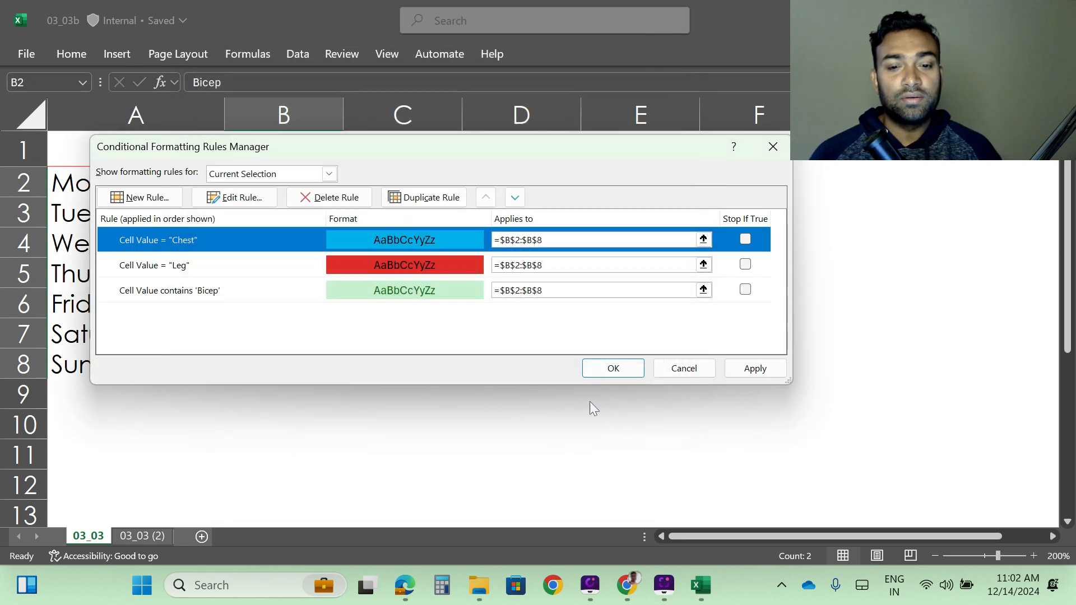
click(755, 370)
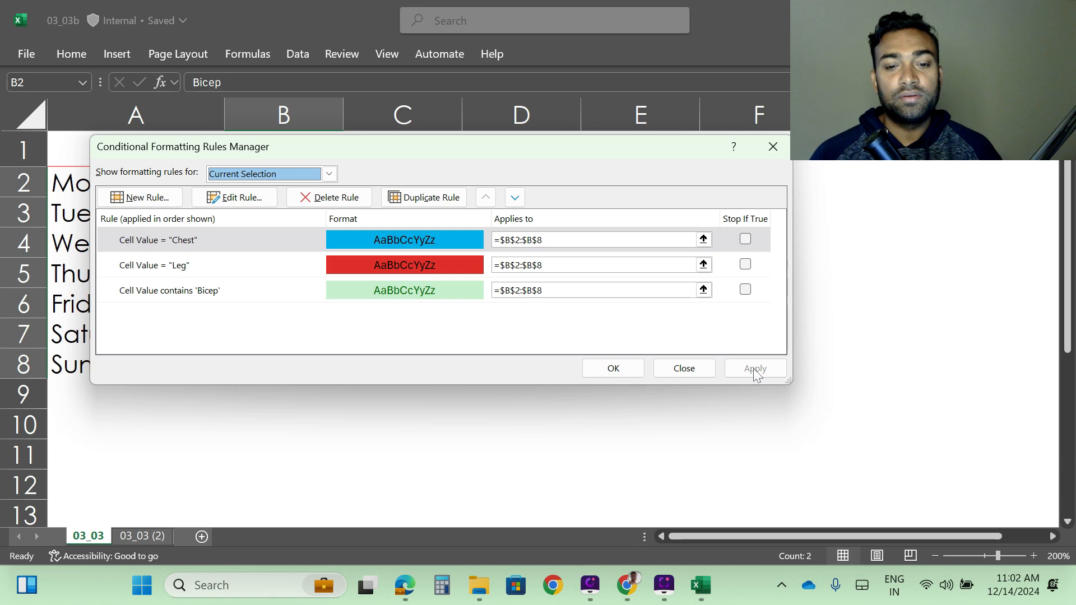
click(606, 371)
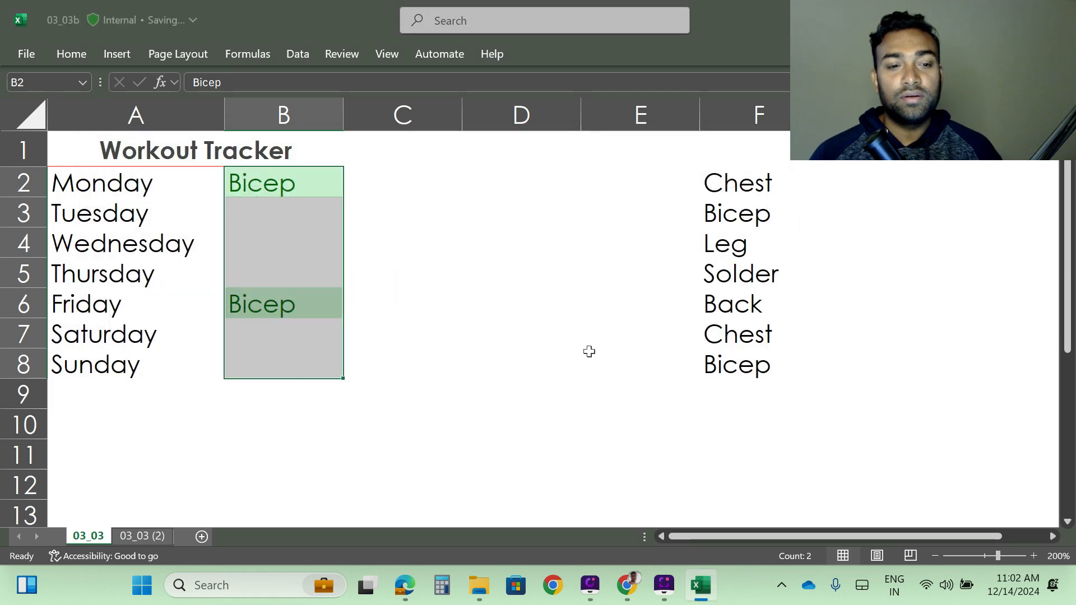
Enter Leg as Tuesday's workout in B3 and Chest as Wednesday's workout in B4.
click(260, 210)
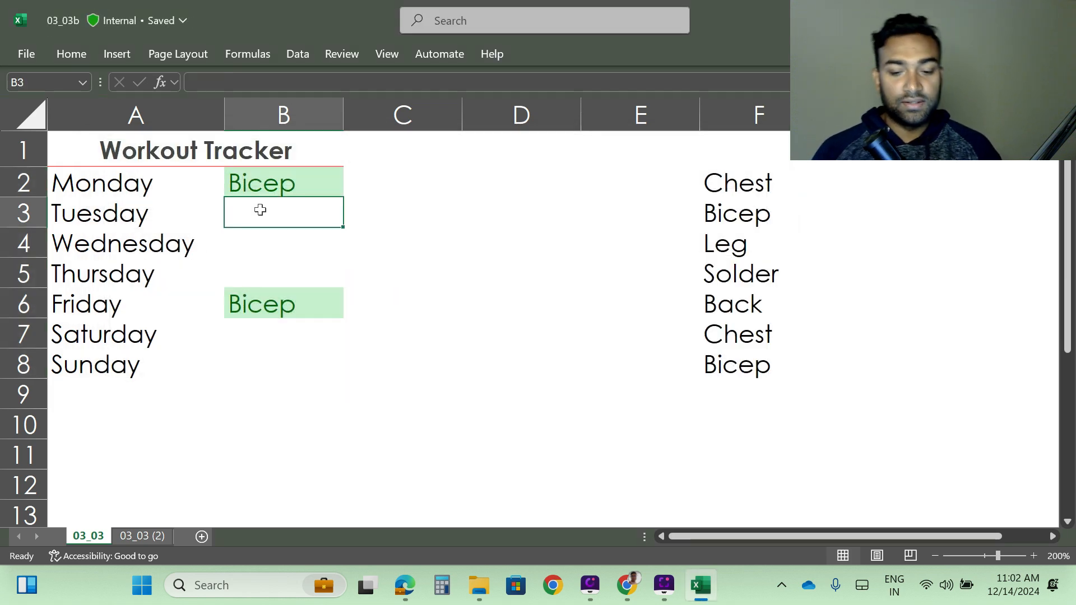
text(Leg)
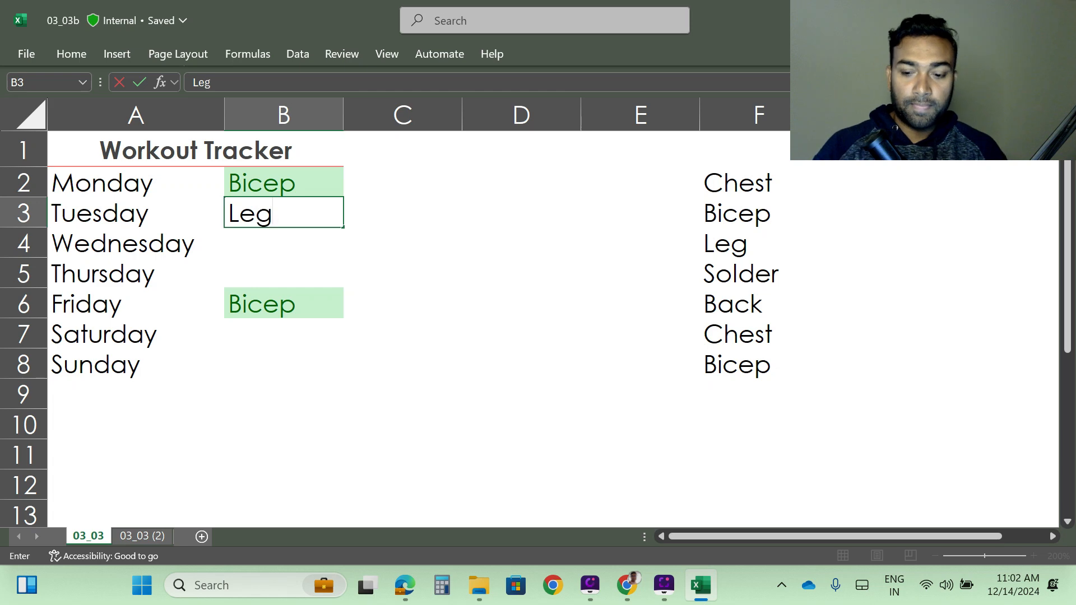
key(Return)
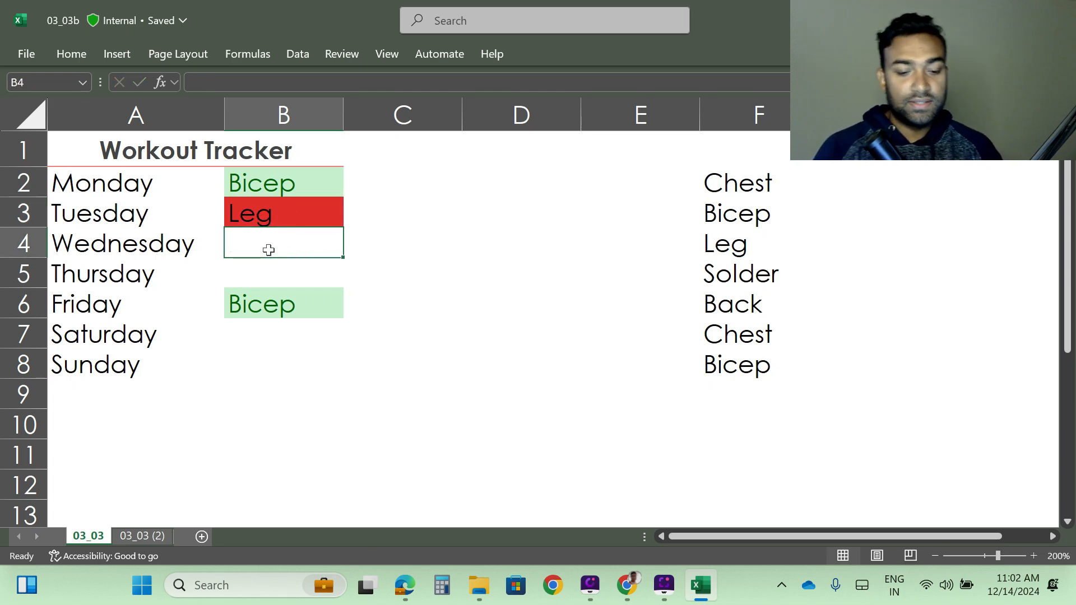
text(Chest)
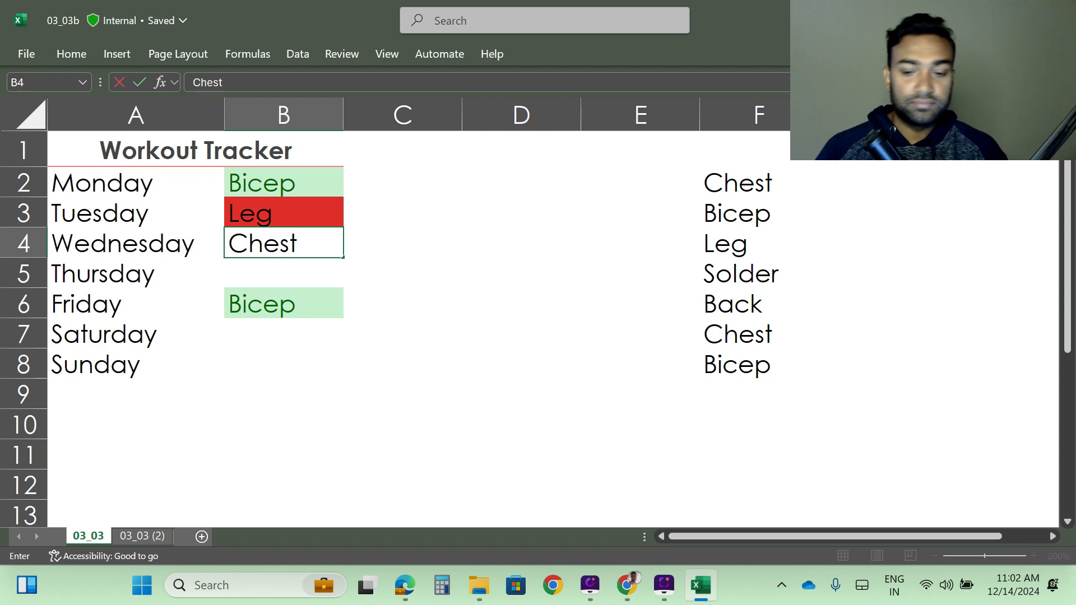
key(Return)
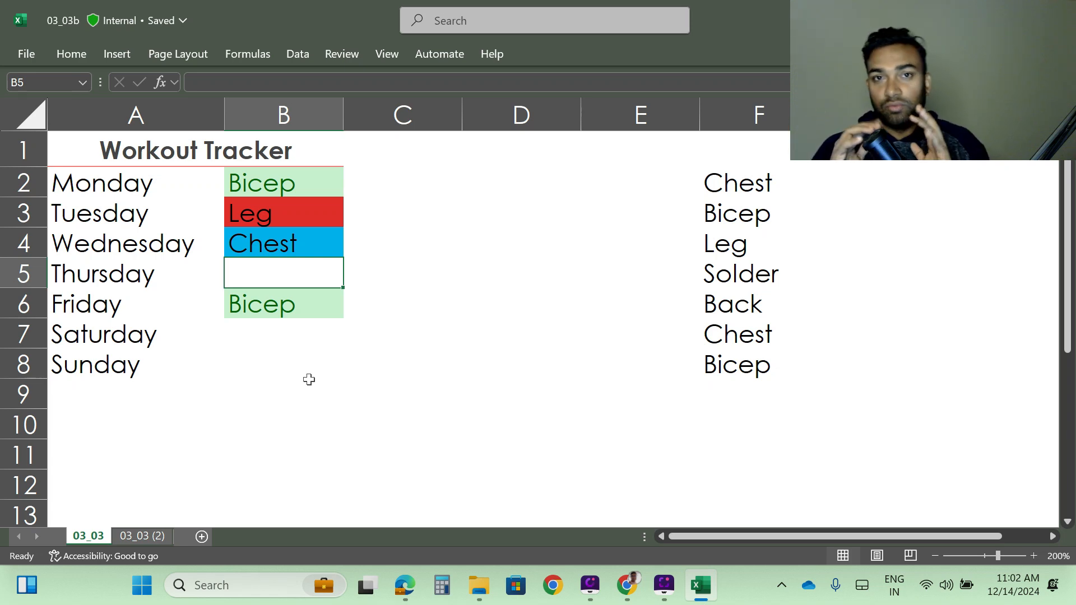
Review the workout colour rules in the Conditional Formatting Rules Manager, highlighting the Leg rule, and close the manager.
click(82, 50)
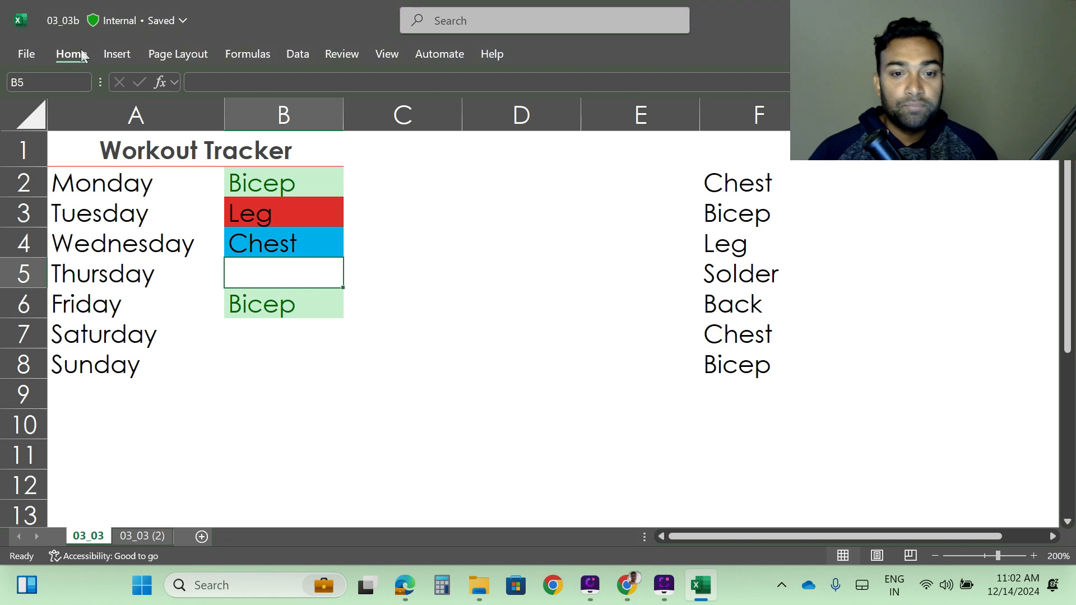
click(627, 82)
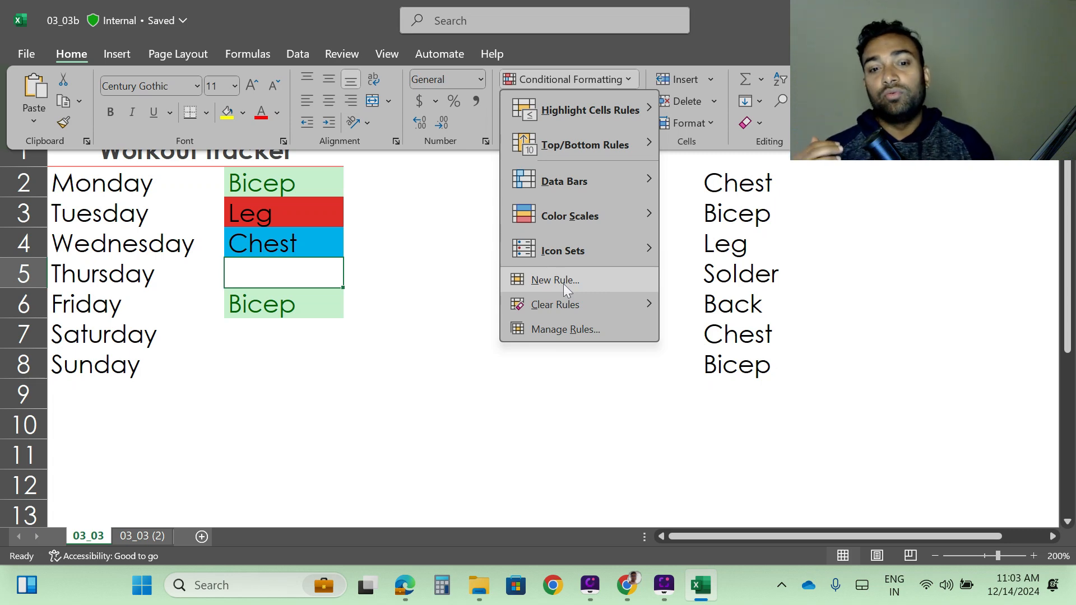
click(563, 329)
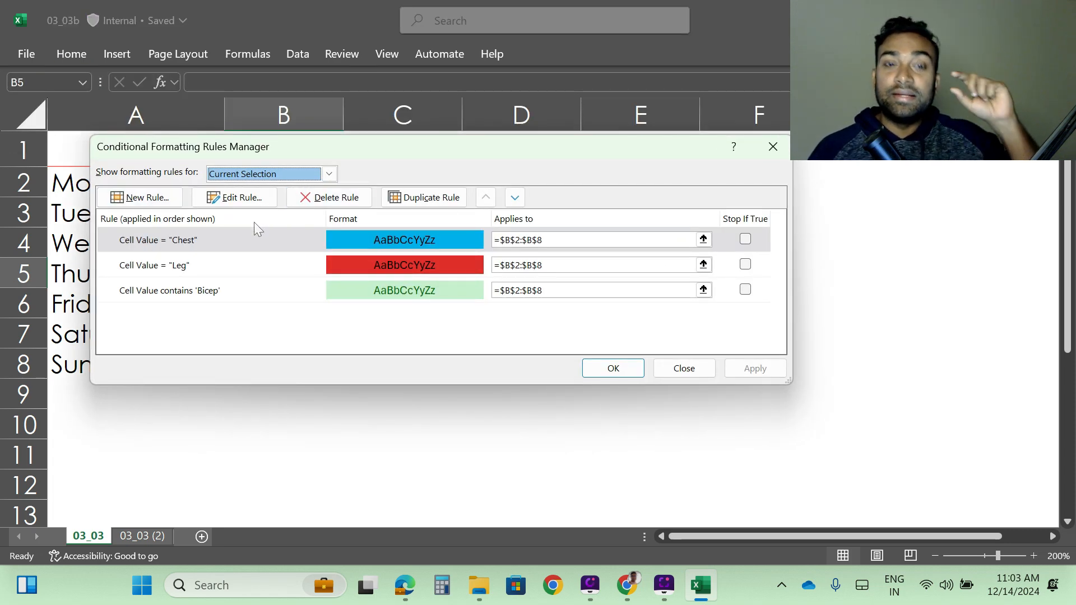
click(297, 269)
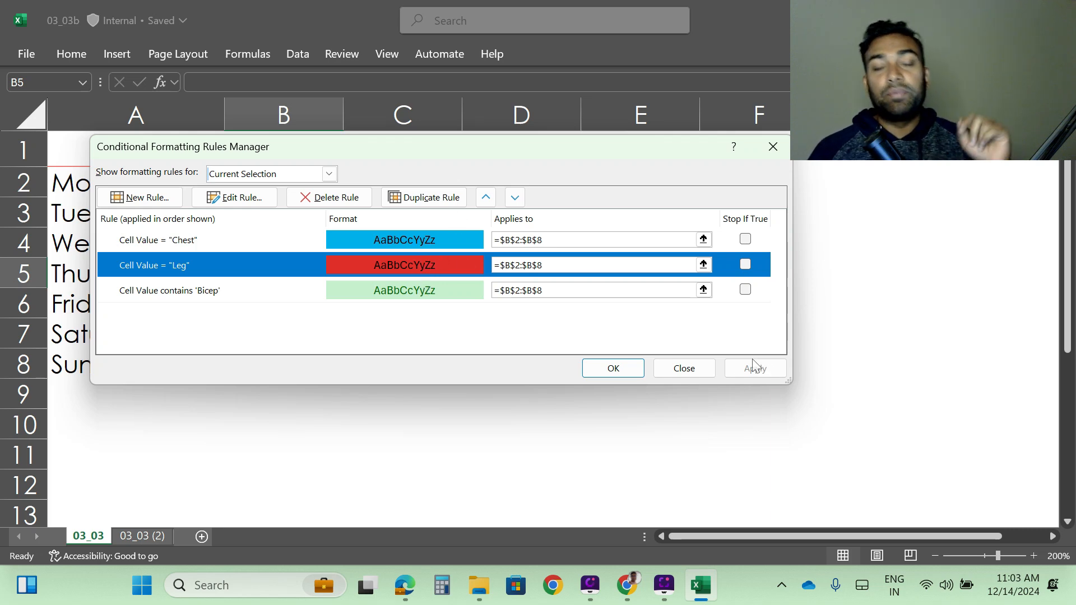
click(618, 368)
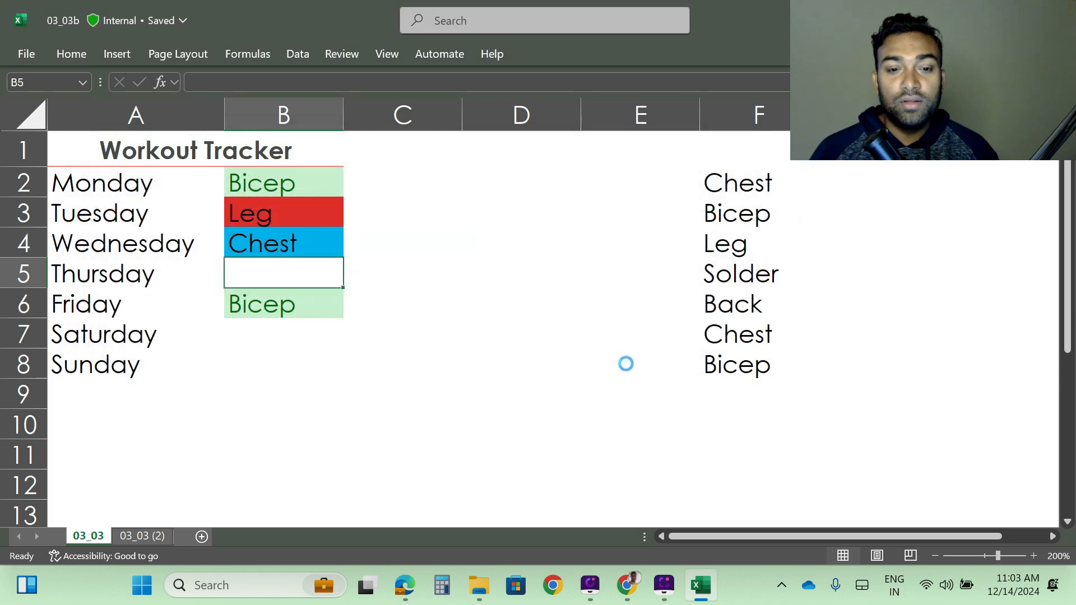